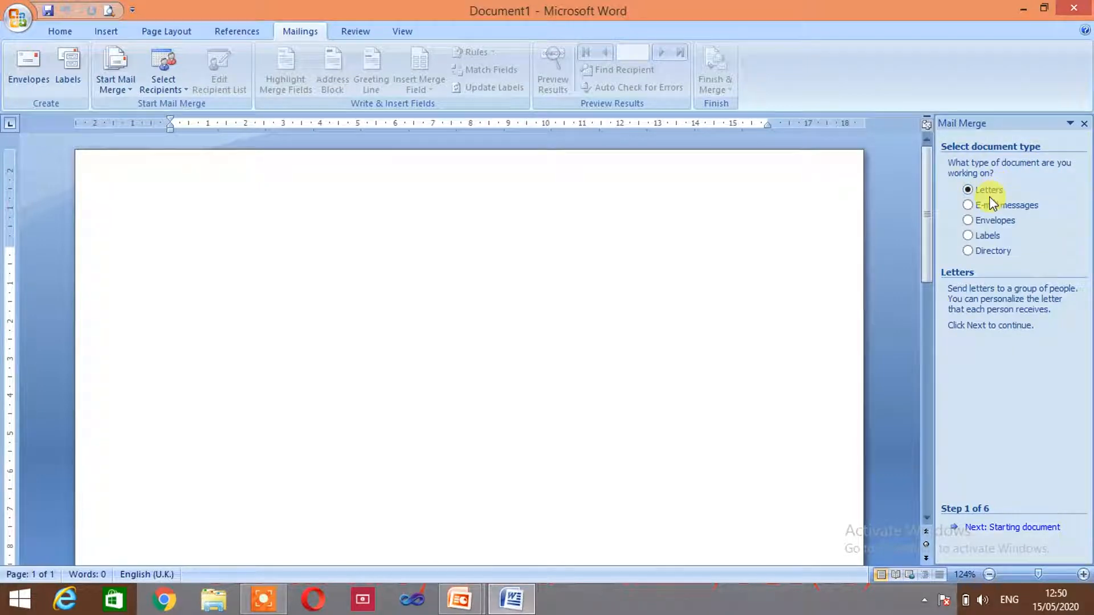
Choose Labels as the merge document type and advance to the starting-document step
left_click(968, 236)
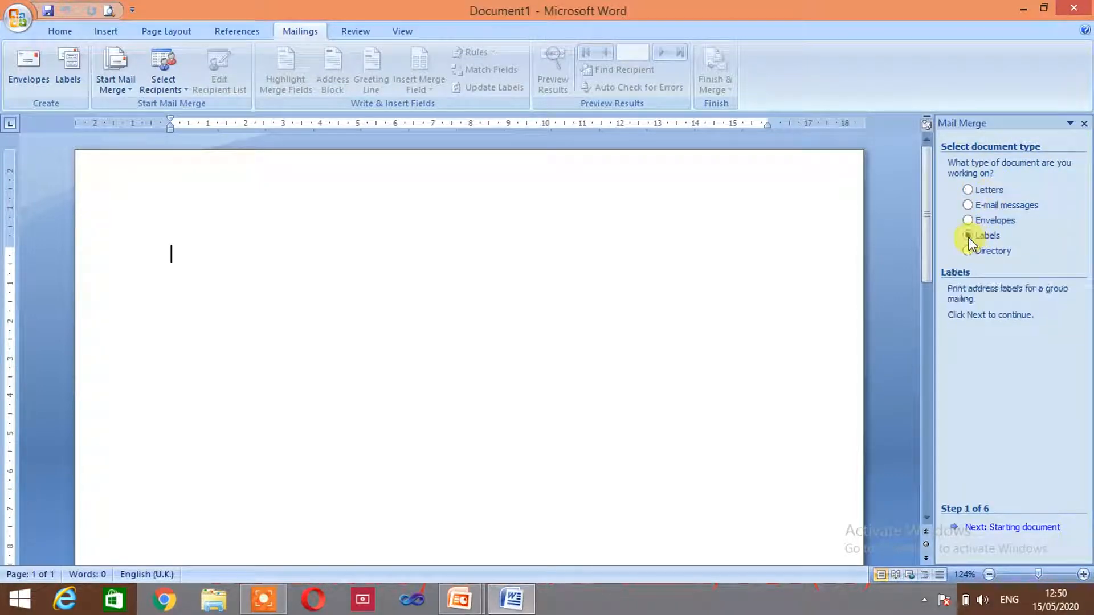
left_click(1000, 528)
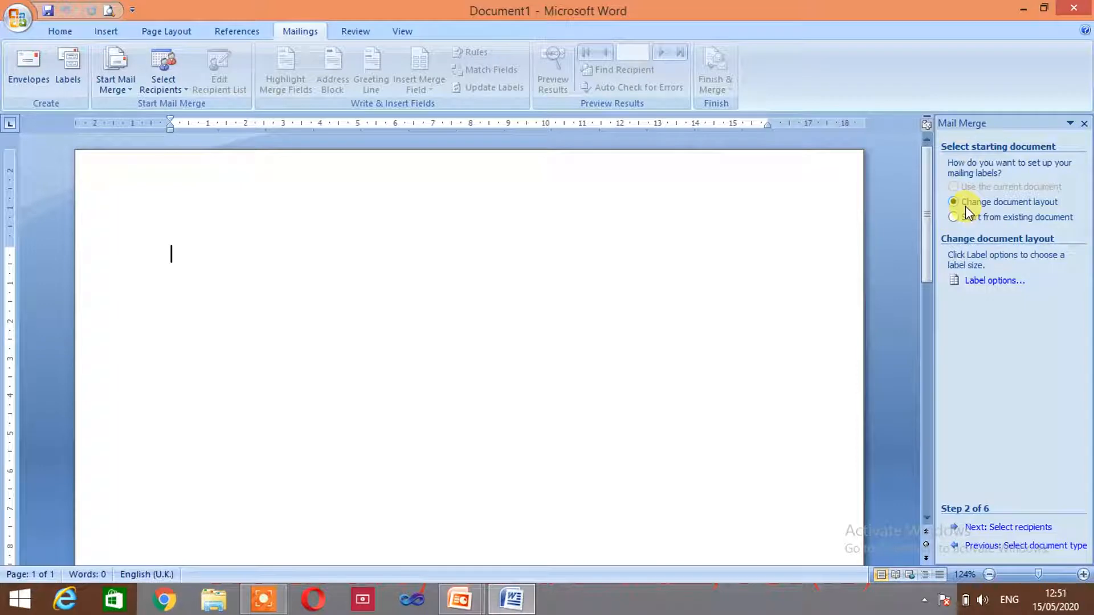
Apply Tico label product TAB1-0723 (7.2 cm by 3.62 cm) as the document layout
left_click(980, 282)
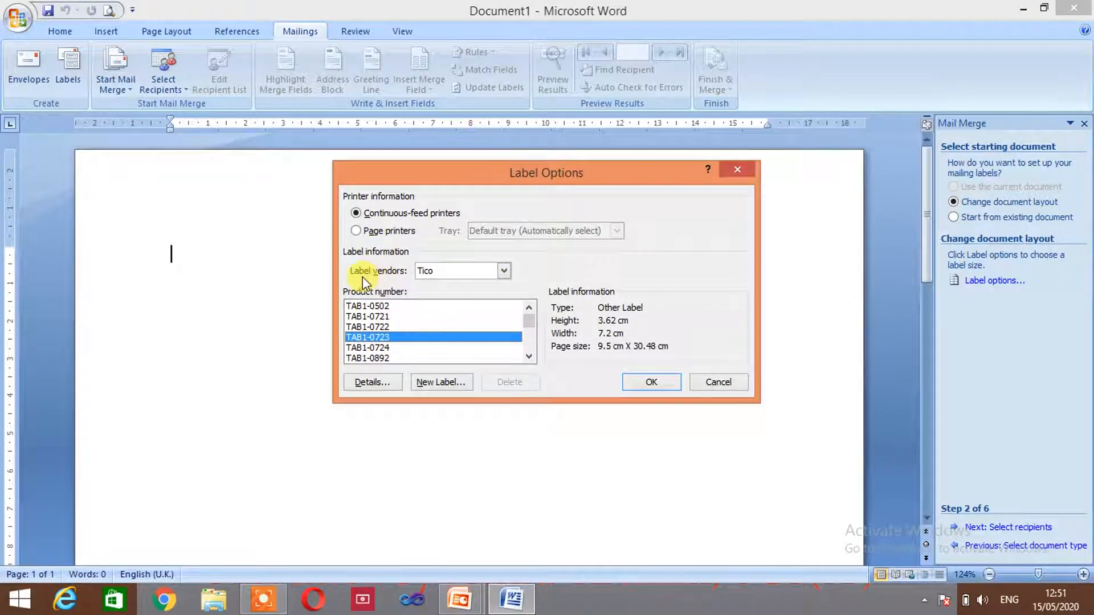
left_click(505, 271)
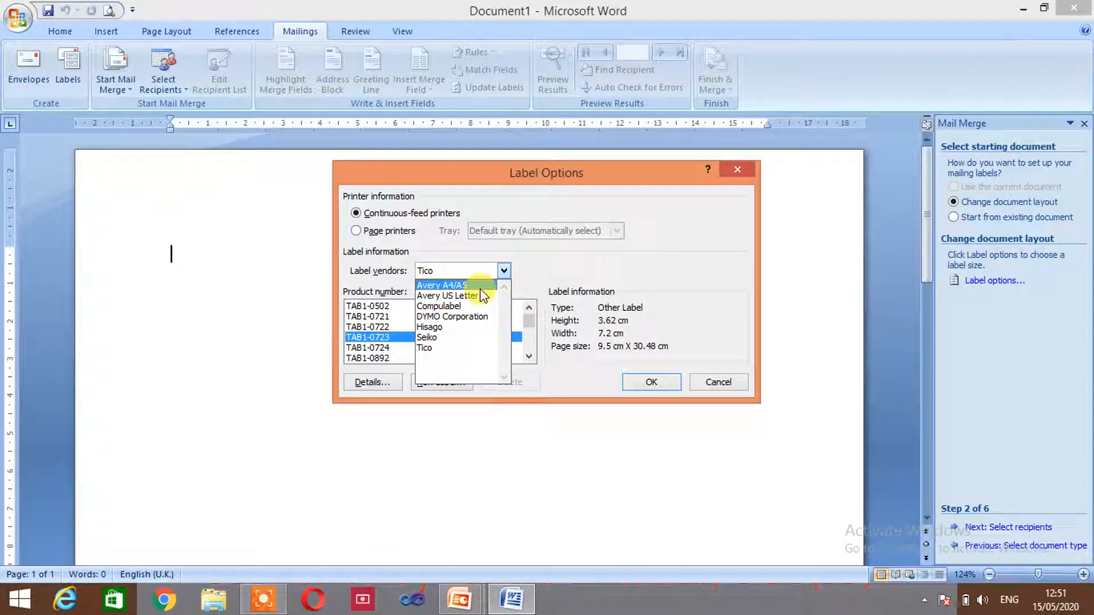
left_click(448, 349)
left_click(378, 337)
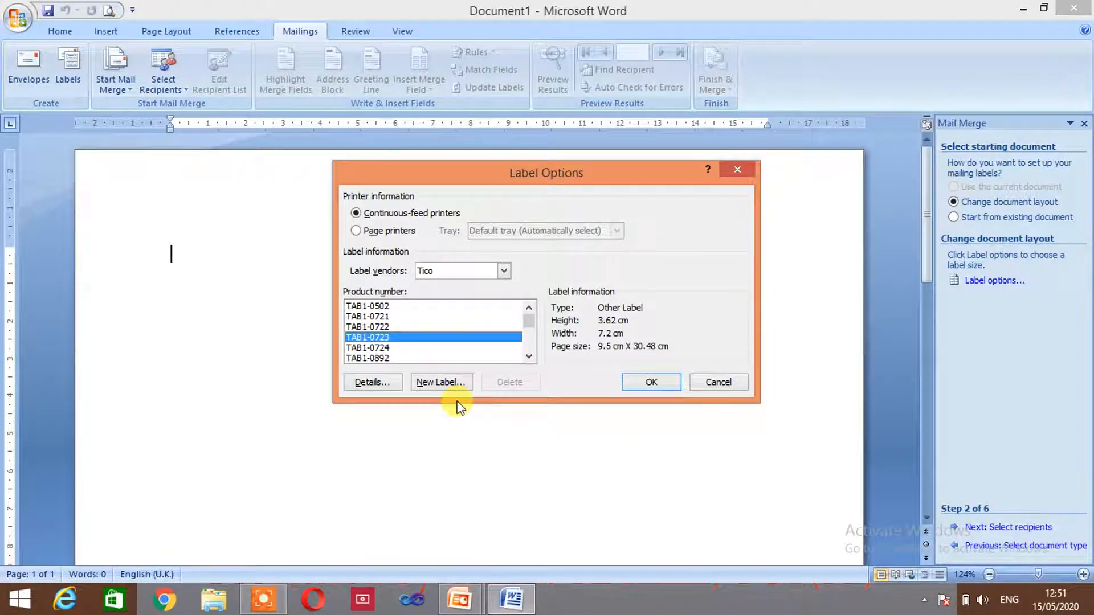
left_click(393, 387)
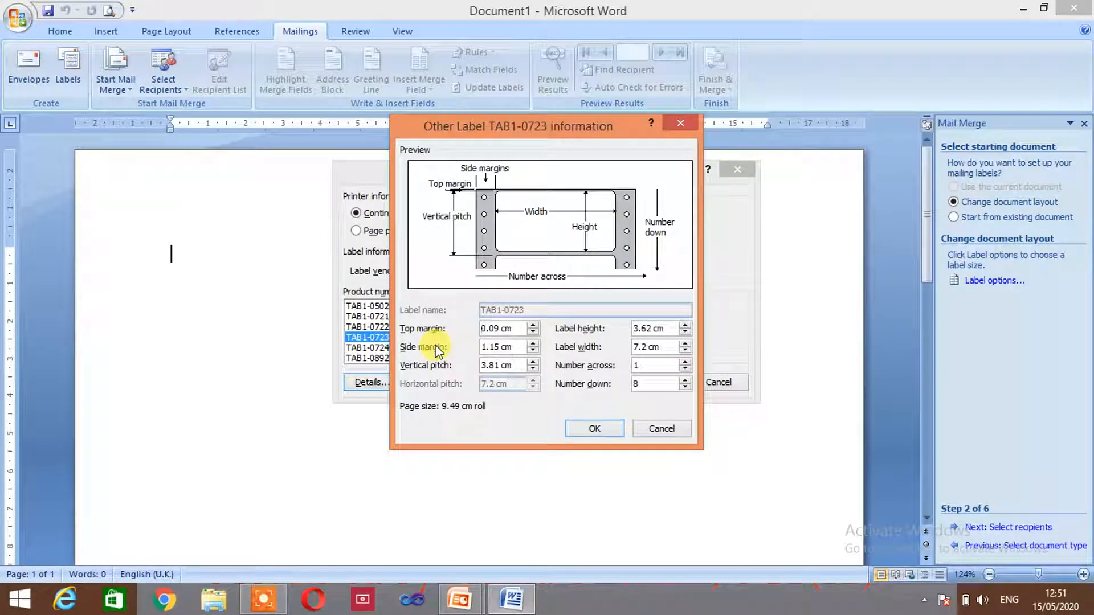
left_click(653, 432)
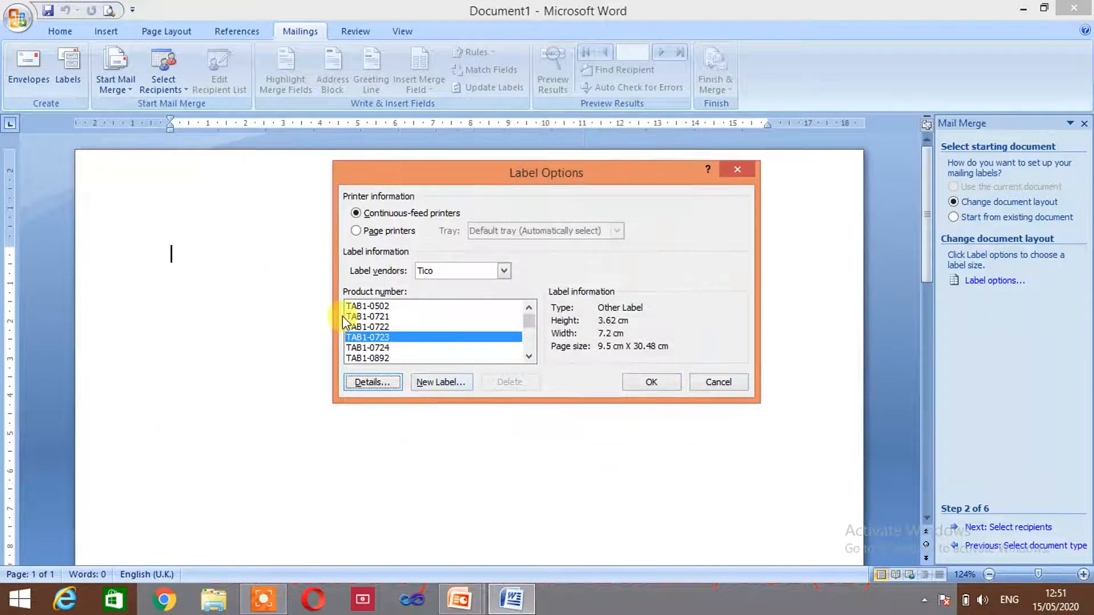
left_click(652, 383)
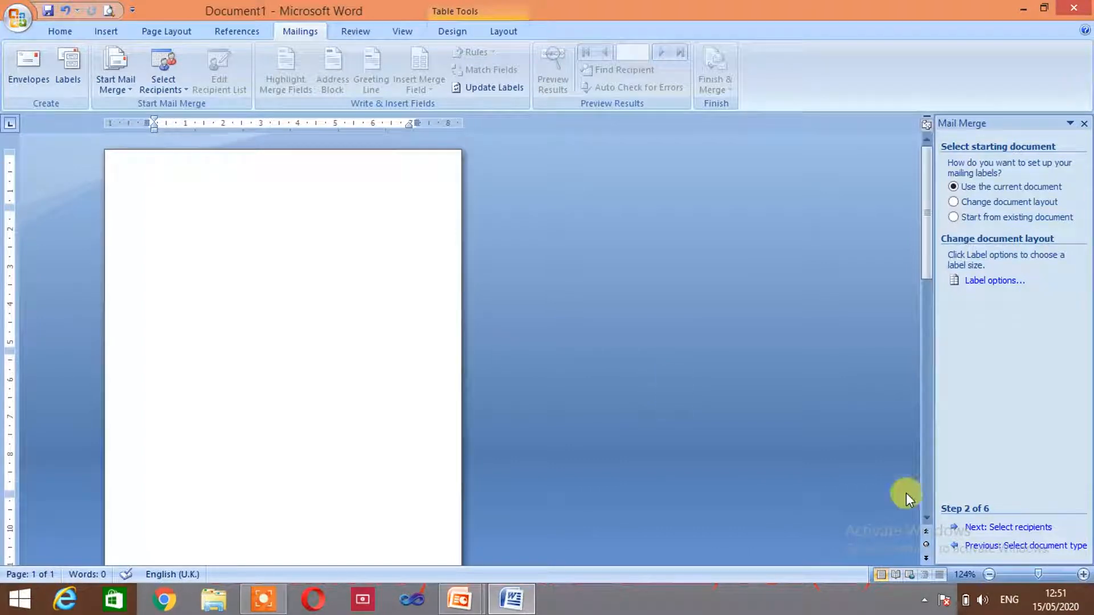
Advance to recipient selection and choose Type a new list as the source
left_click(996, 532)
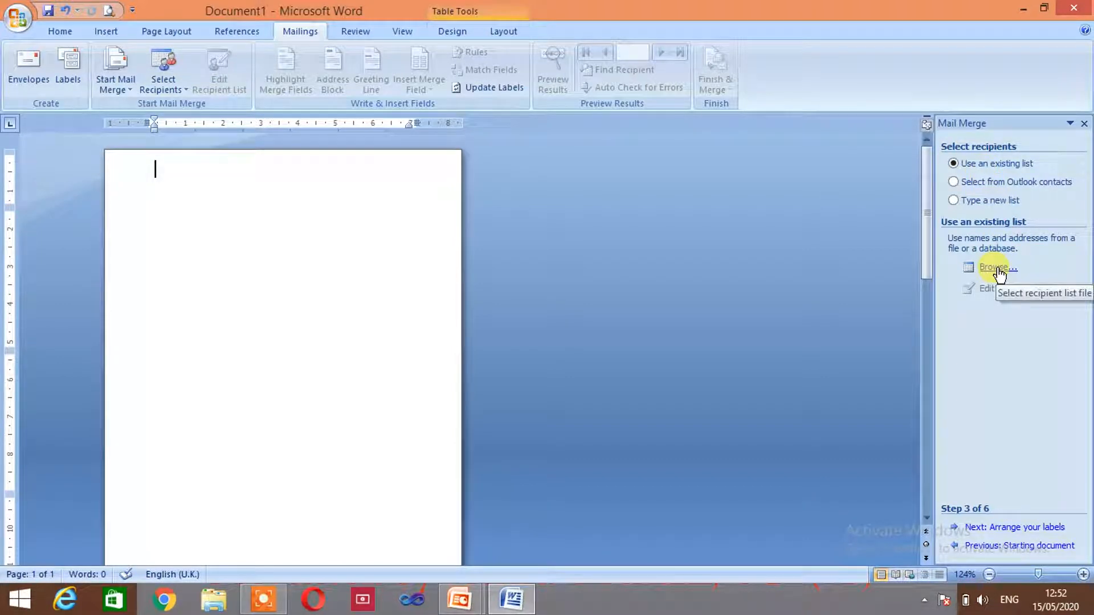
left_click(973, 183)
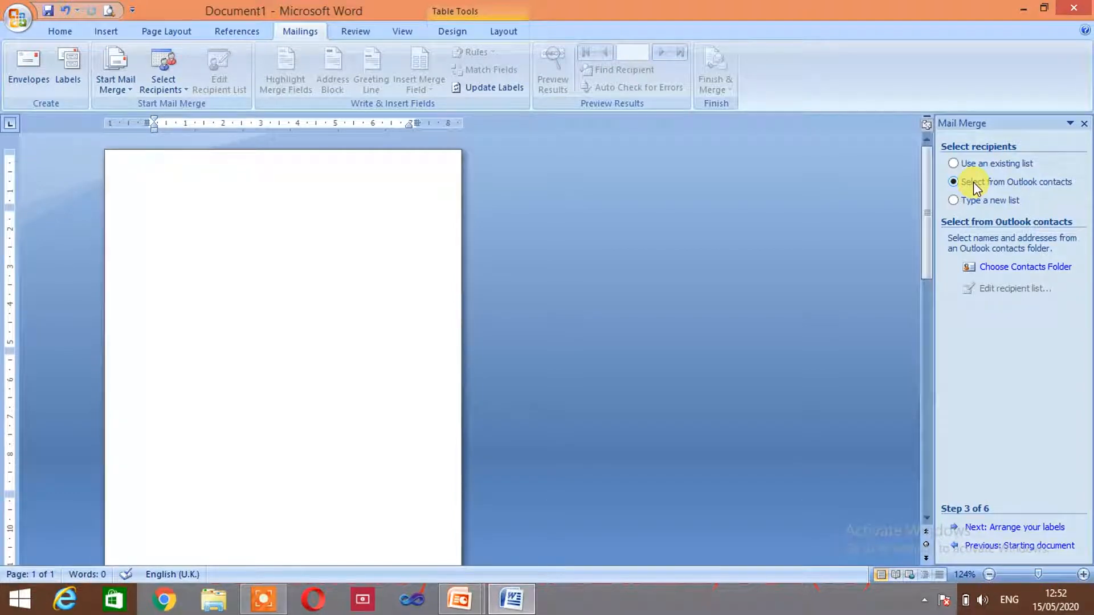
left_click(971, 205)
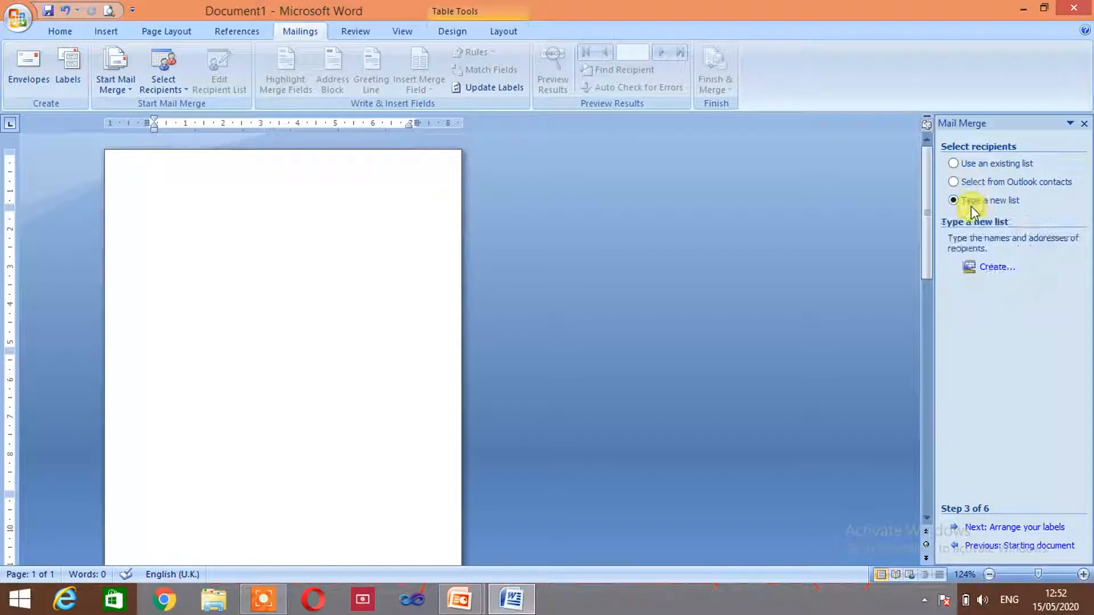
Start a new address list and delete its Last Name, First Name and Address Line 2 fields
left_click(999, 269)
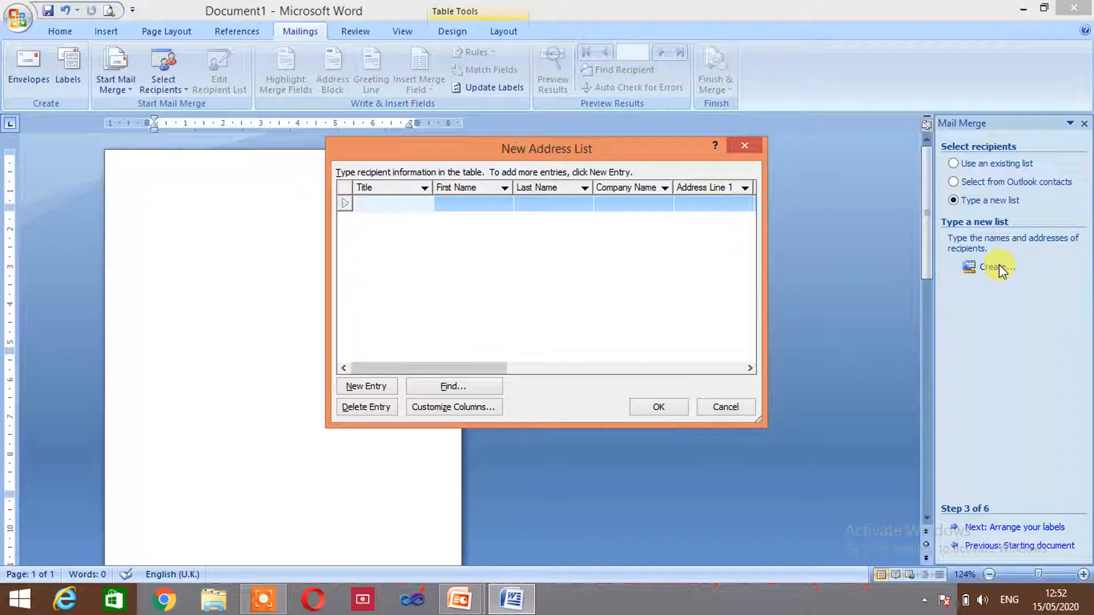
left_click_drag(497, 370, 454, 426)
left_click(457, 409)
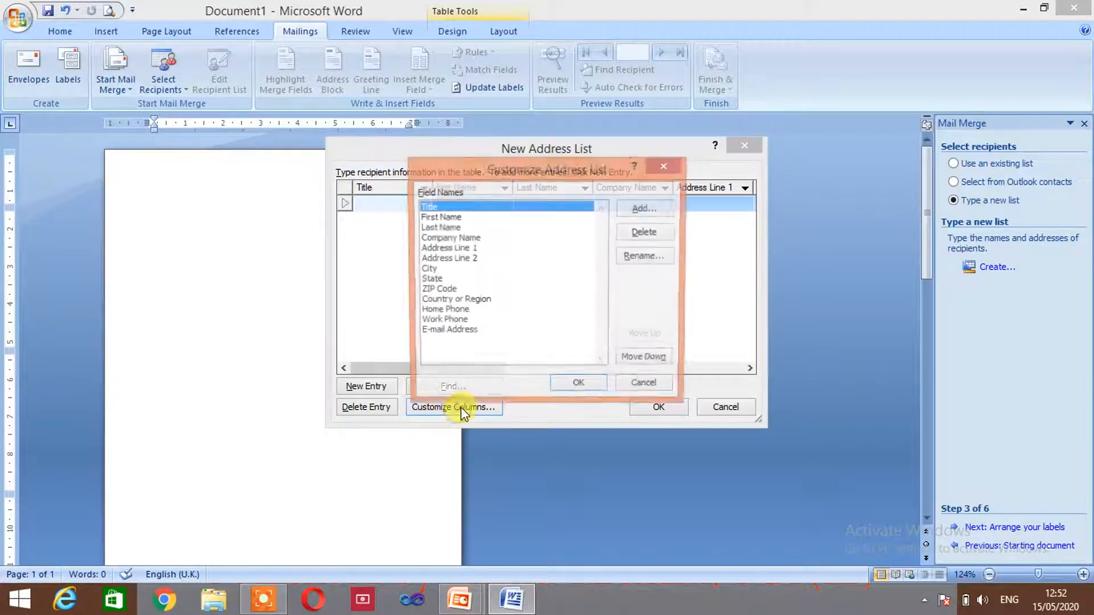
left_click(437, 228)
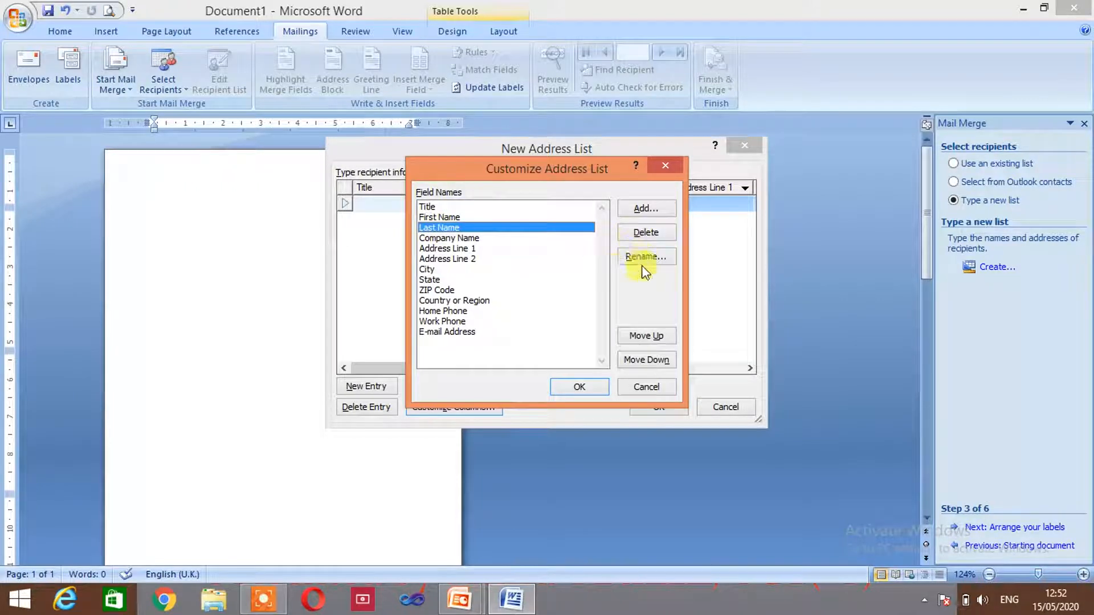
left_click(644, 232)
left_click(516, 340)
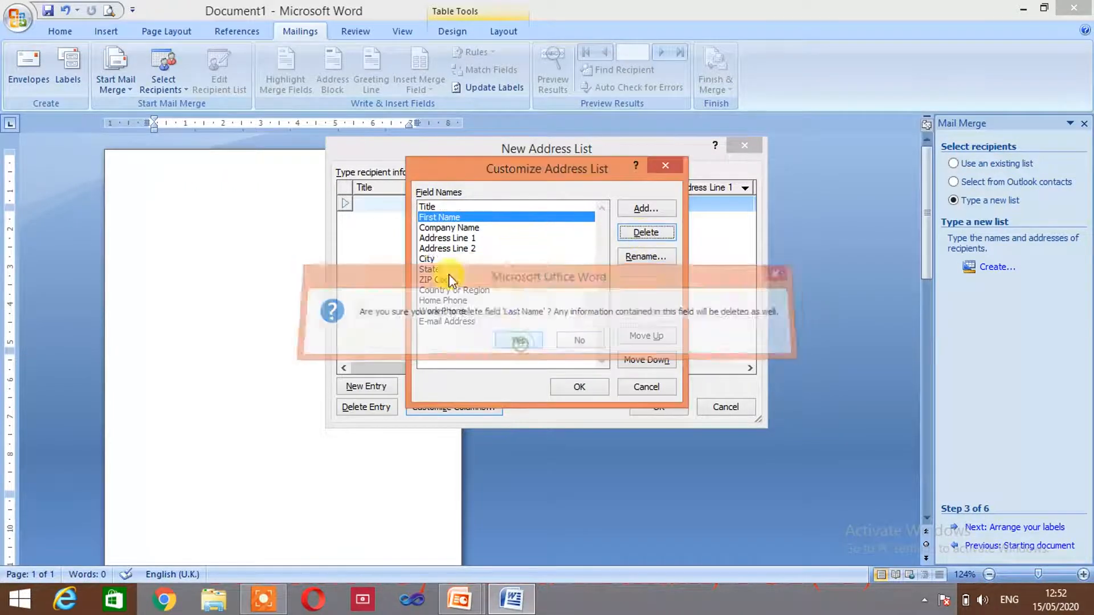
left_click(453, 228)
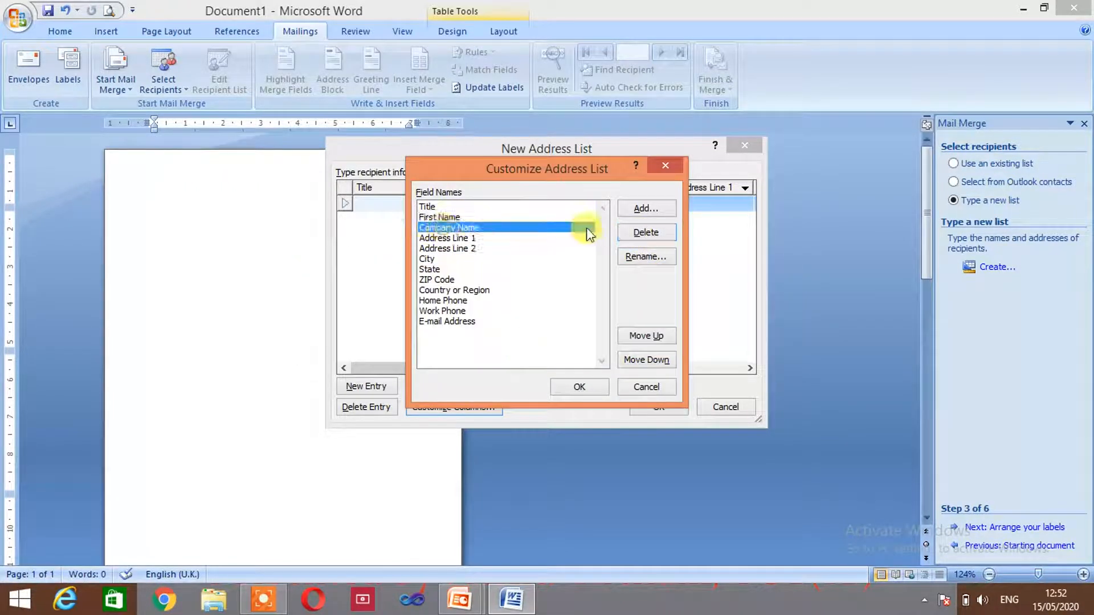
left_click(446, 218)
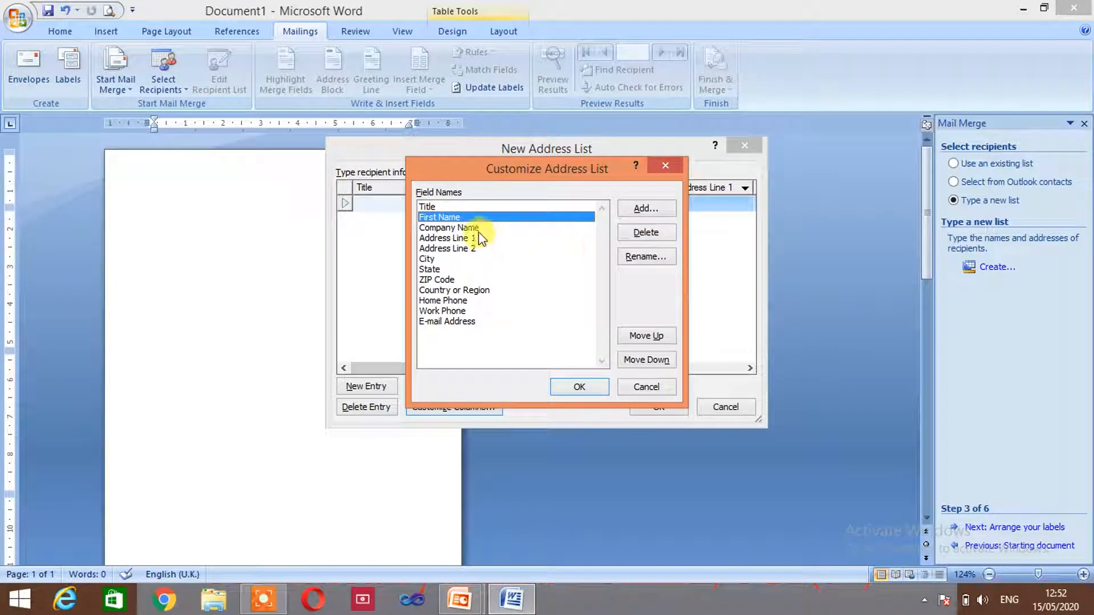
left_click(644, 234)
left_click(517, 341)
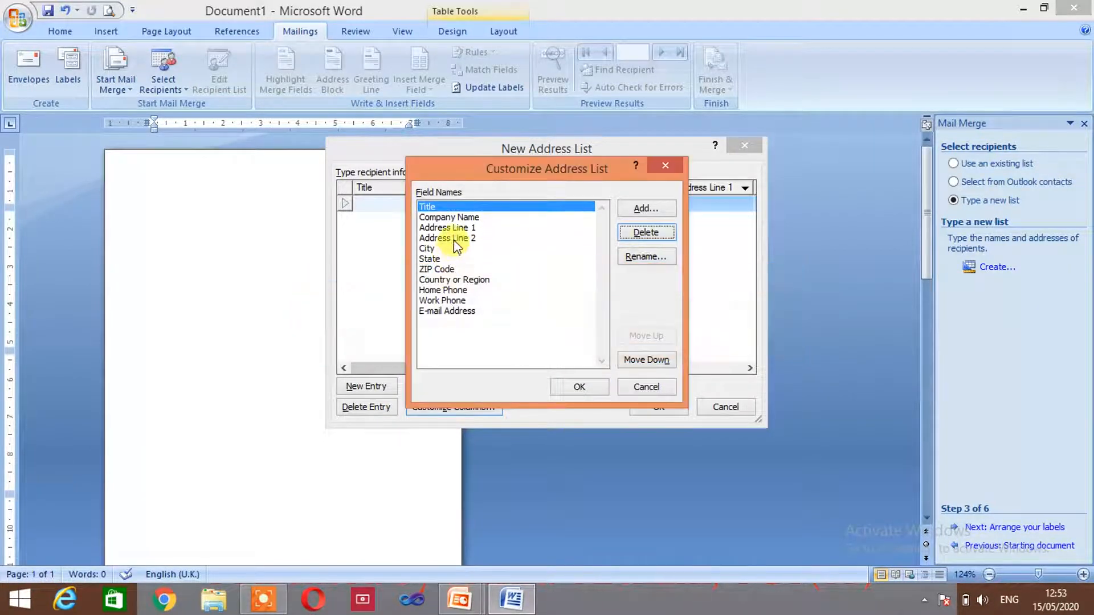
left_click(455, 239)
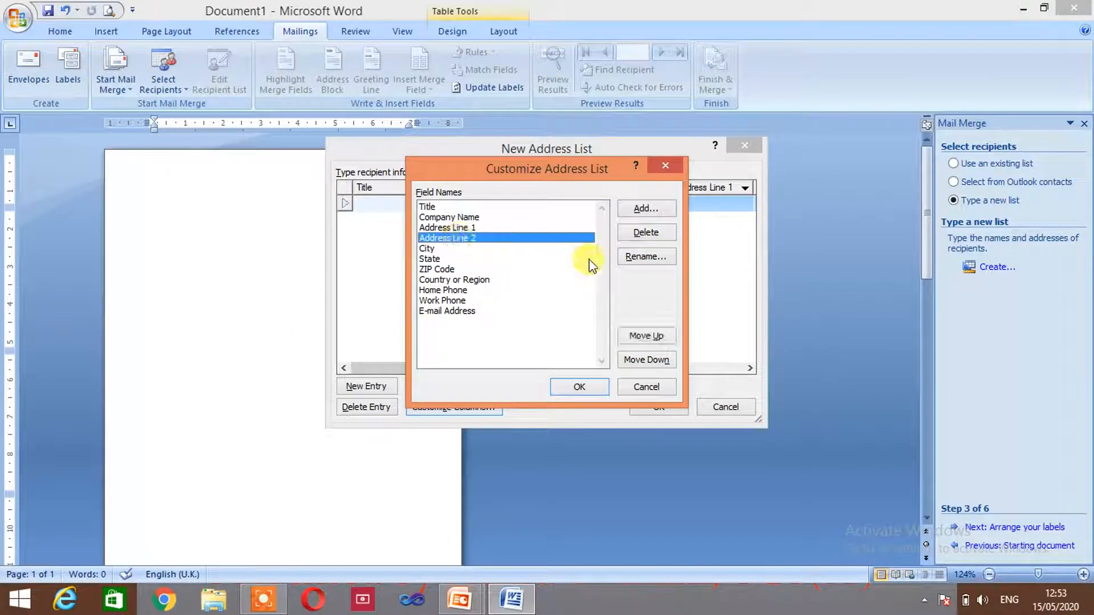
left_click(641, 234)
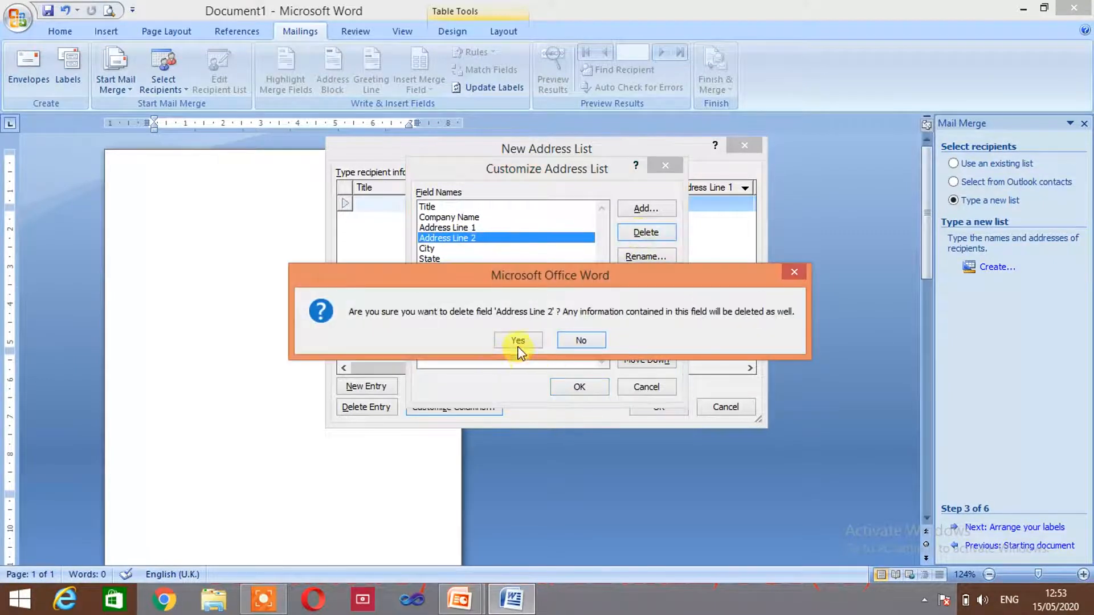
left_click(517, 343)
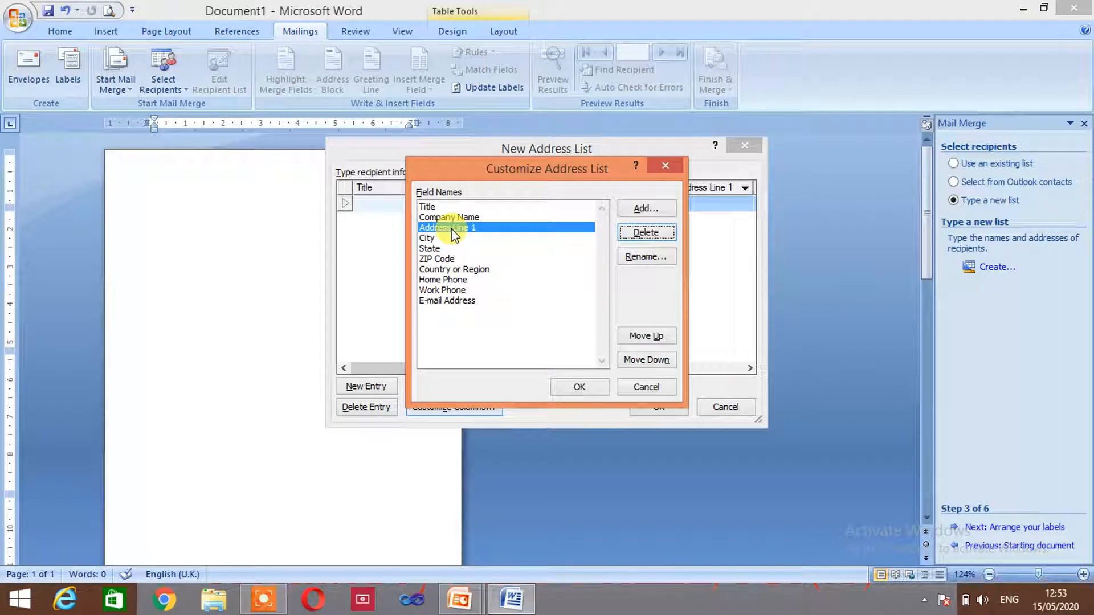
Rename the Address Line 1 field to Address
left_click(643, 257)
left_click(542, 291)
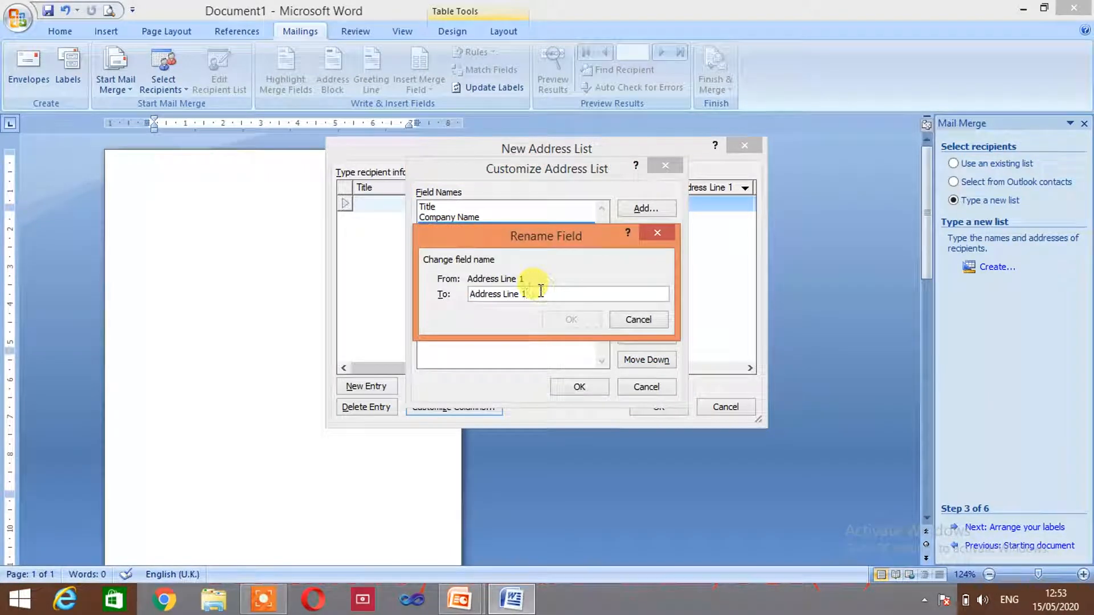
key("BackSpace")
key("BackSpace")
key("BackSpace")
key("BackSpace")
key("BackSpace")
key("BackSpace")
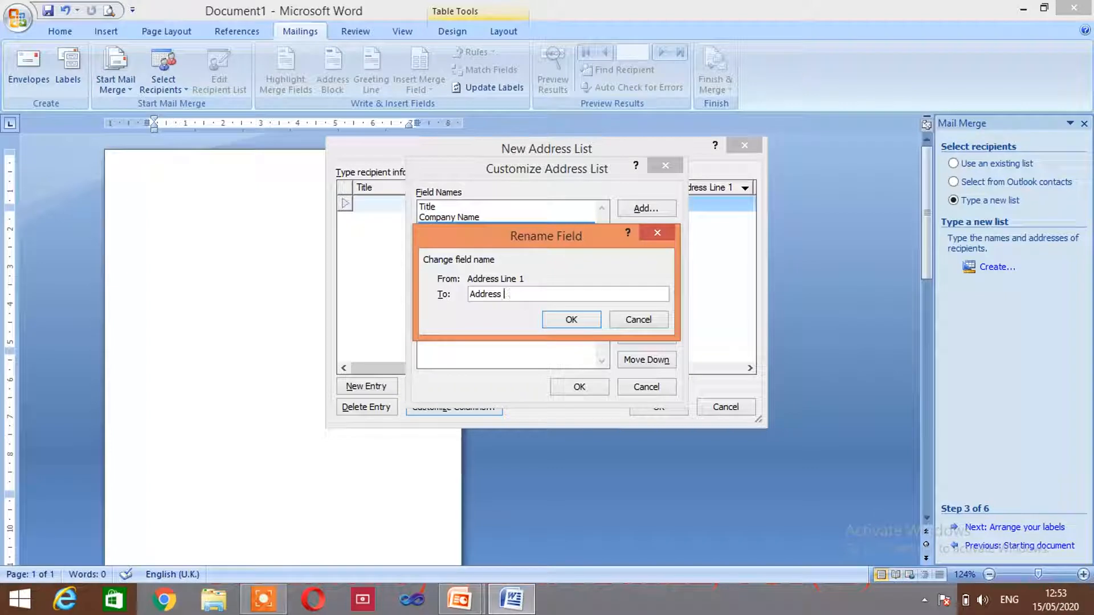
left_click(571, 319)
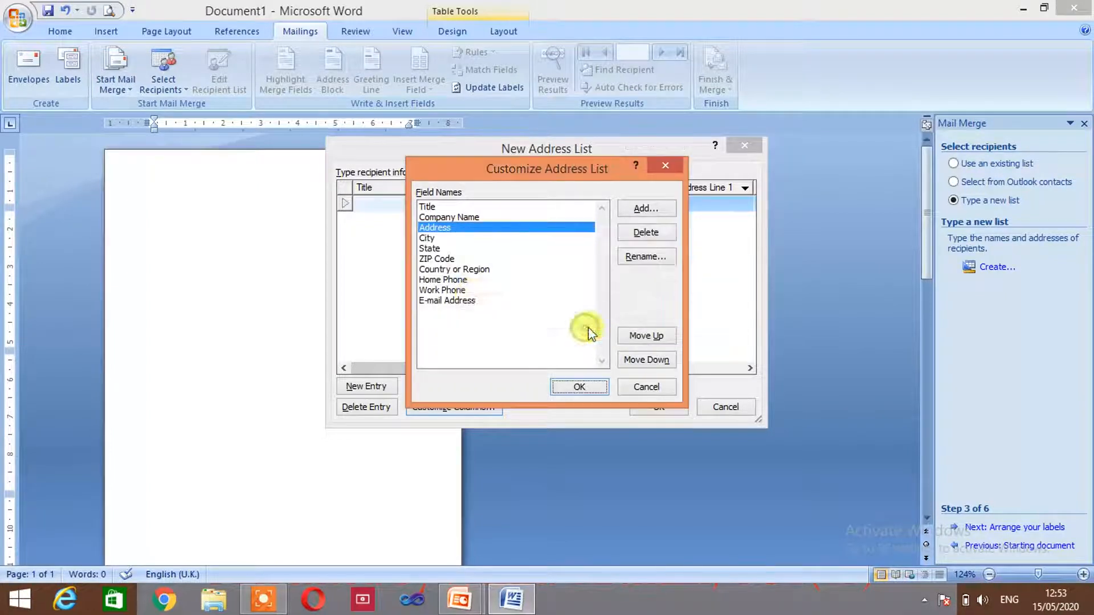
Delete the ZIP Code, Country or Region, Home Phone and Work Phone fields
left_click(430, 238)
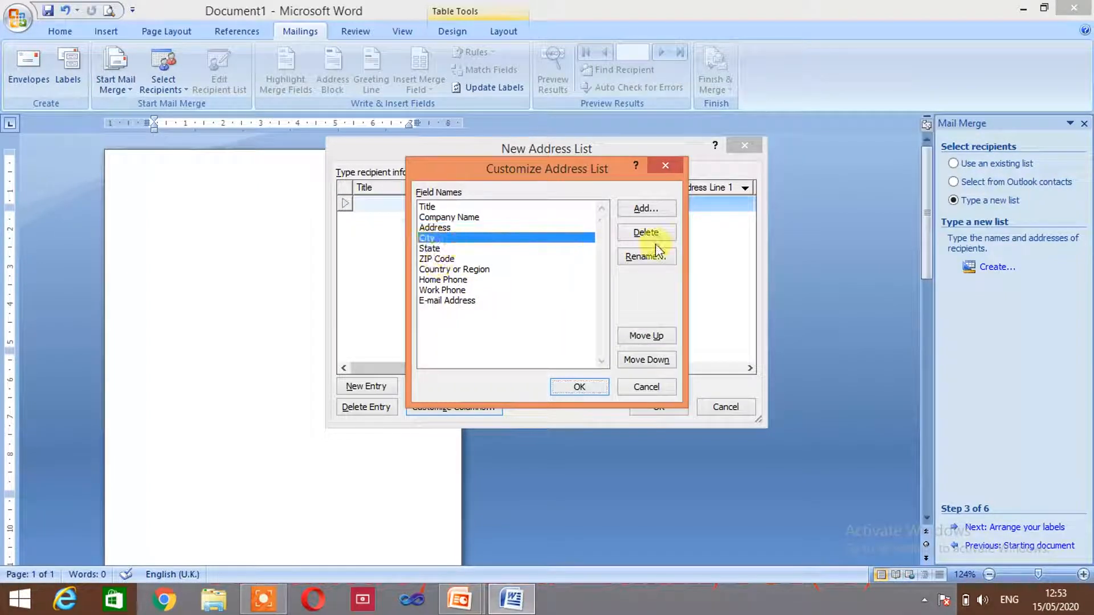
left_click(431, 251)
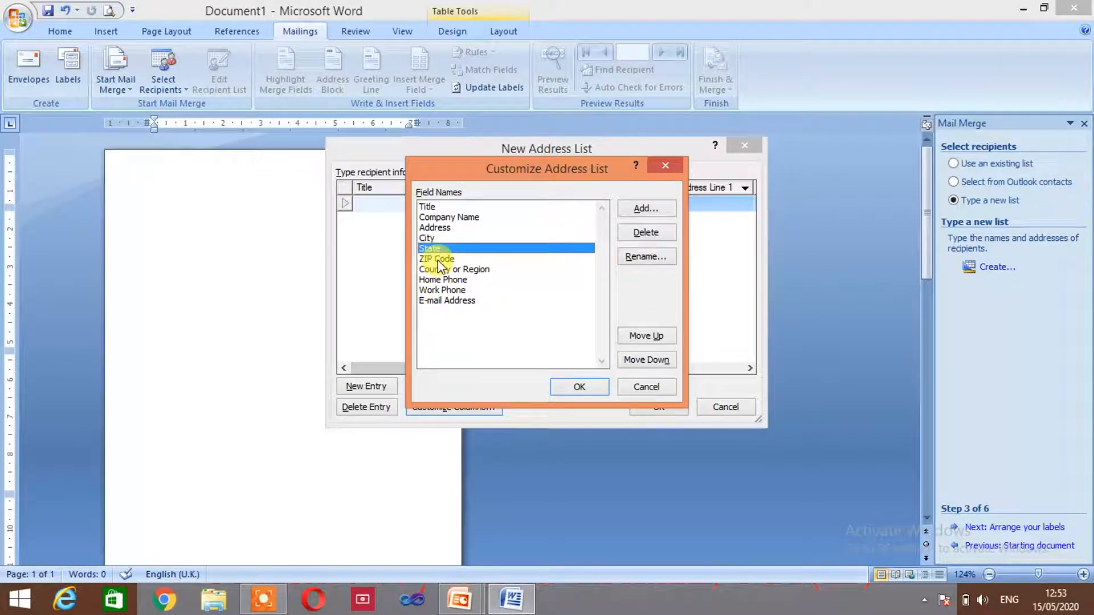
left_click(437, 259)
left_click(646, 232)
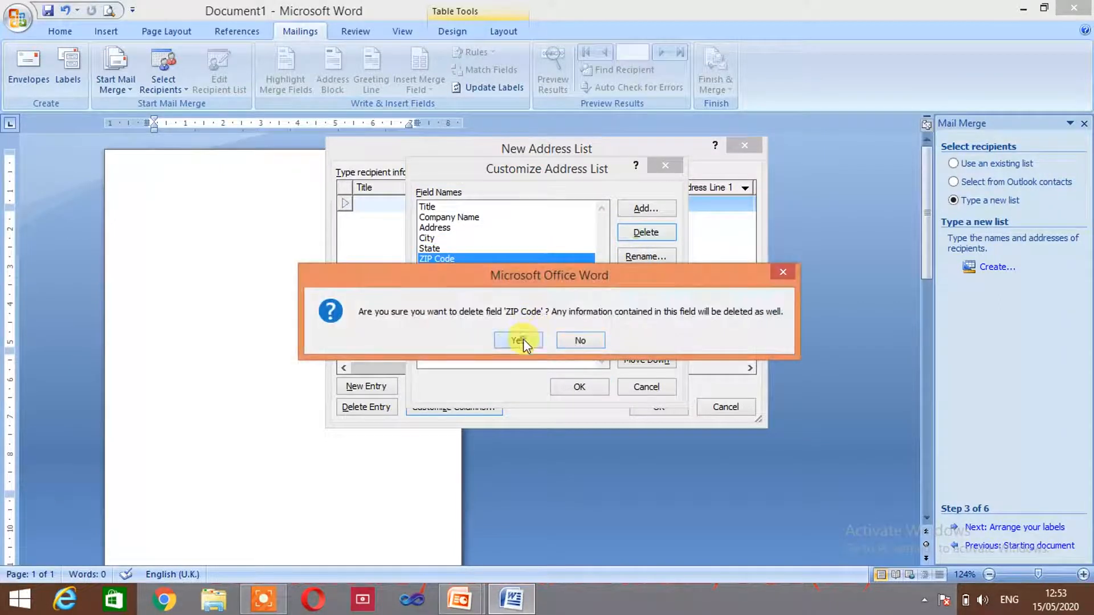
left_click(518, 340)
left_click(639, 233)
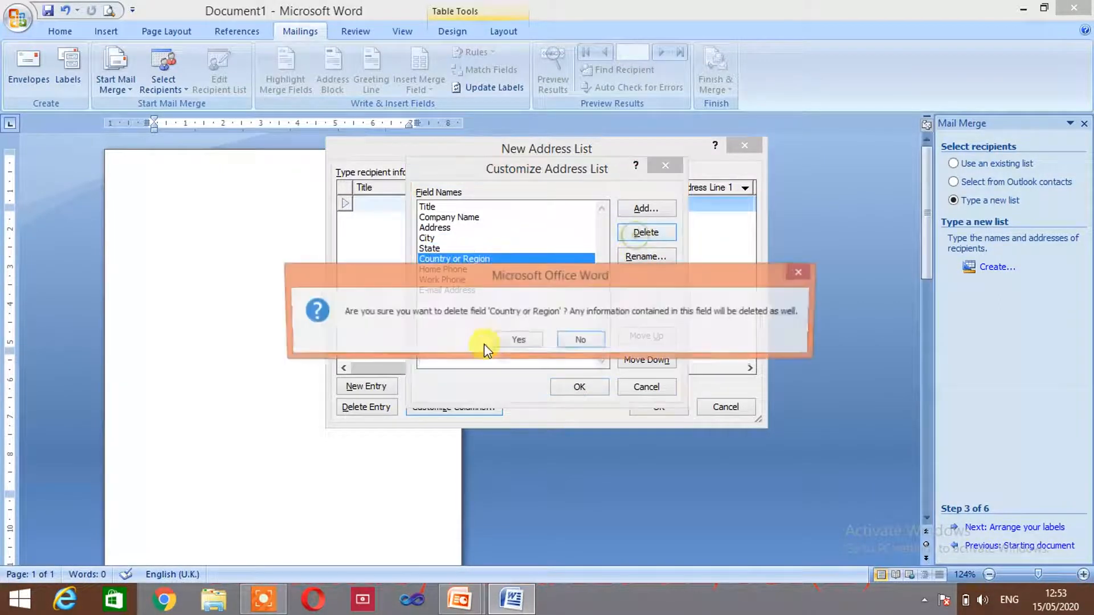
left_click(503, 341)
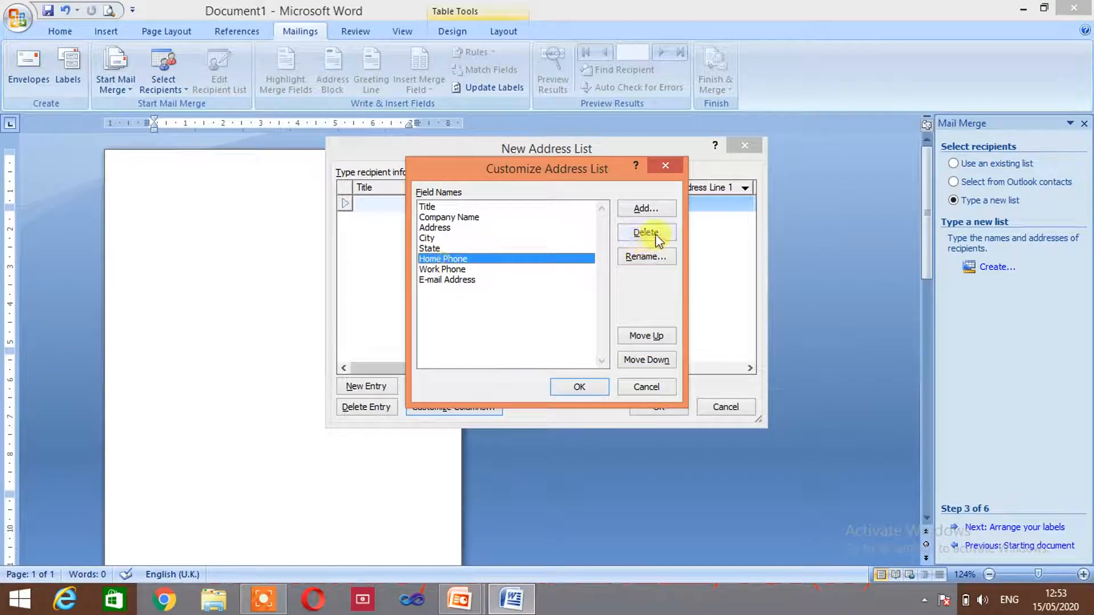
left_click(650, 234)
left_click(505, 342)
left_click(440, 258)
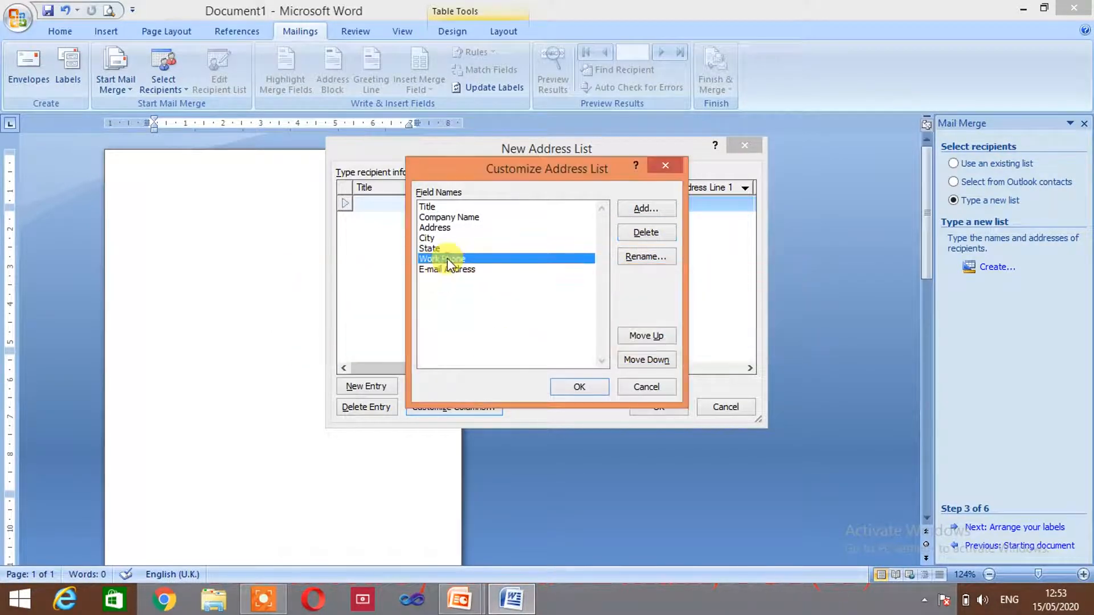
left_click(667, 234)
left_click(530, 342)
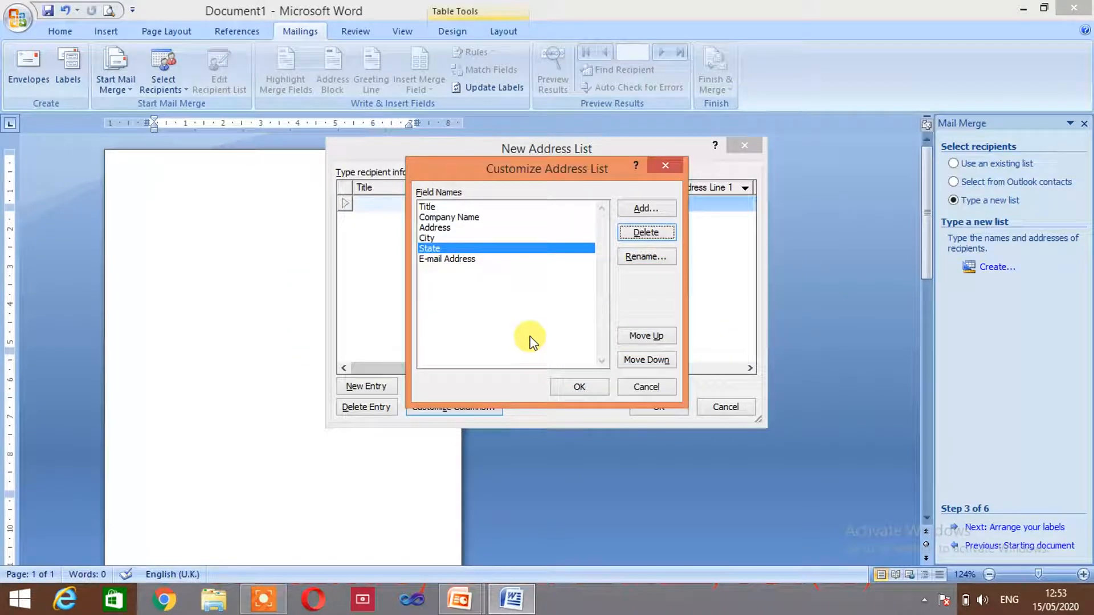
Enter the first recipient: To, NHLPS, Sant Hirdaram Nagar, Bhopal, M.P., plus the school's e-mail
left_click(599, 388)
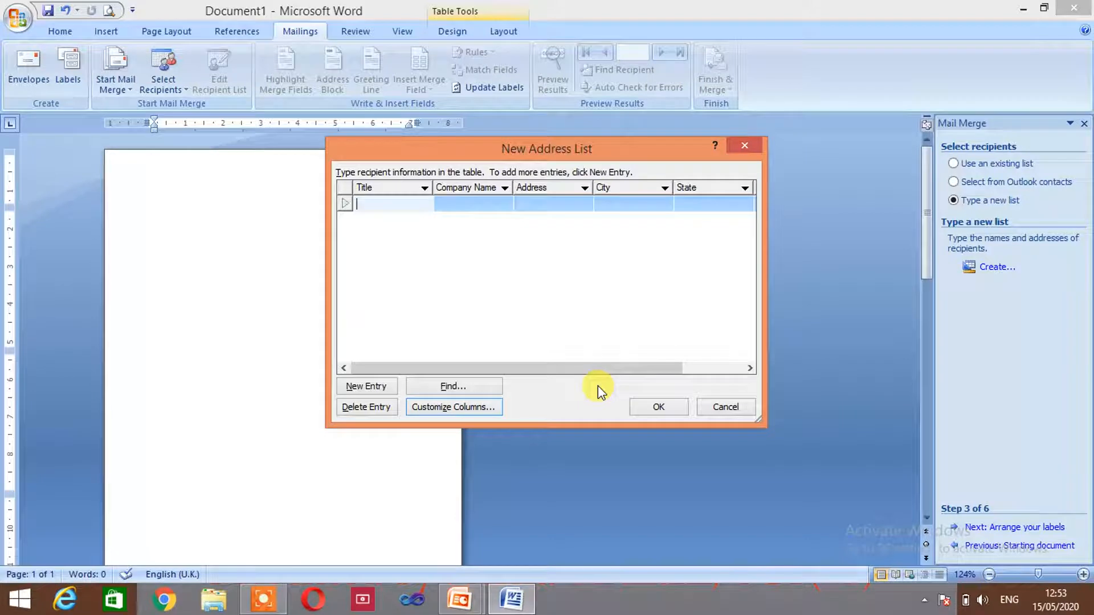
type("To")
left_click(459, 206)
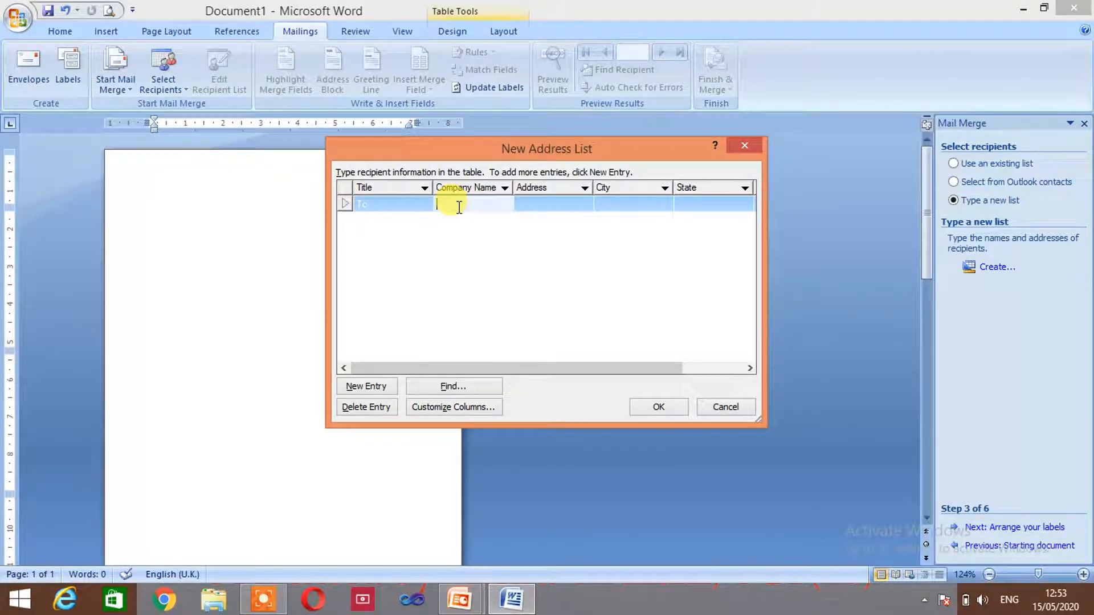
type("NHLPS")
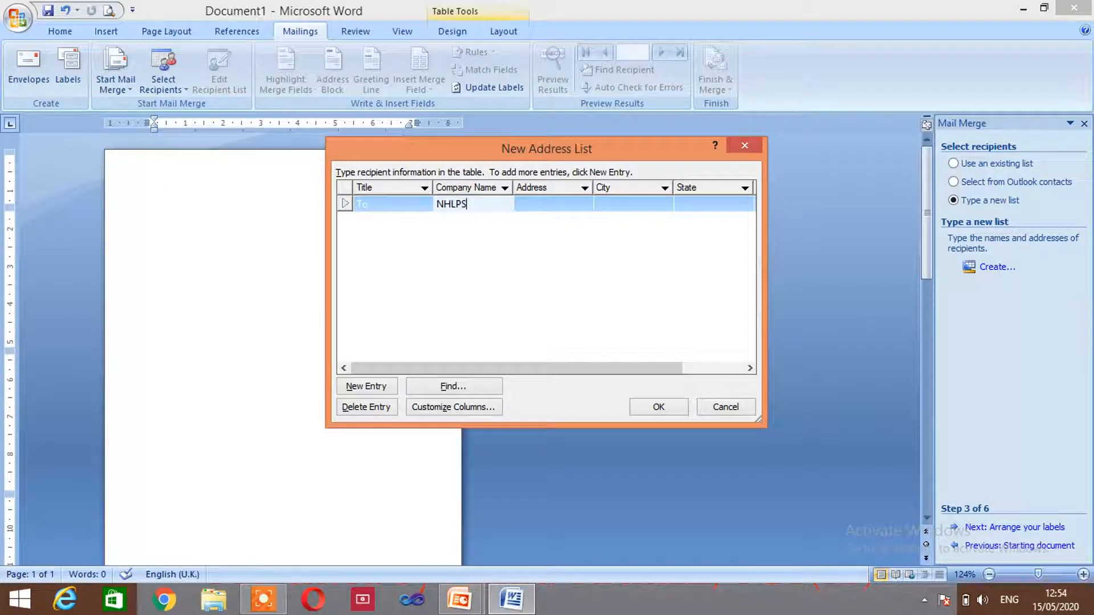
key("Tab")
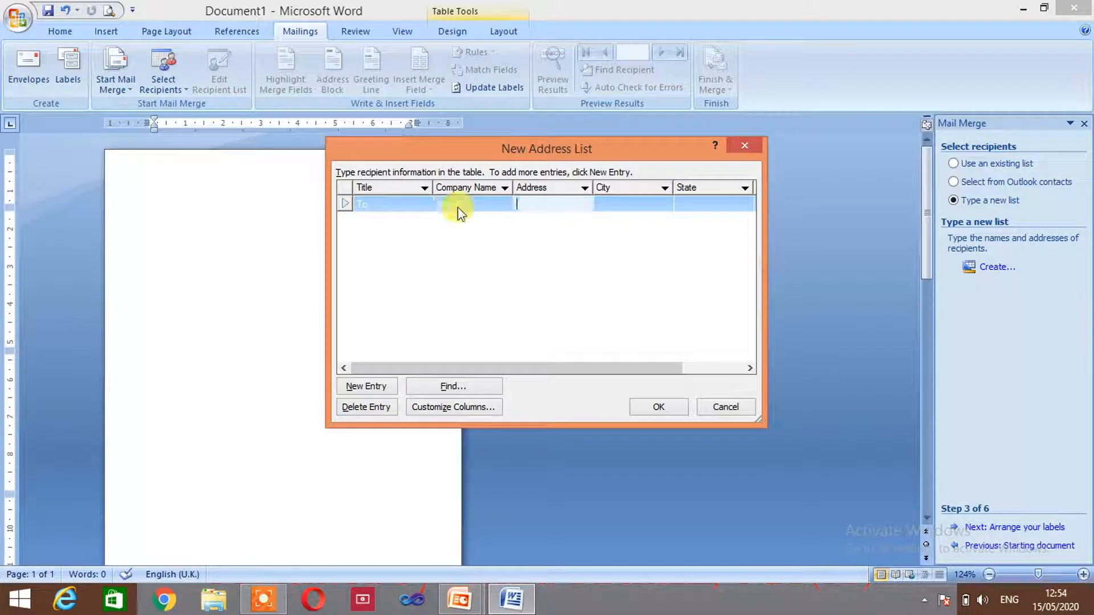
type("San")
type("t")
type(" Hirdaram")
type(" Nagar")
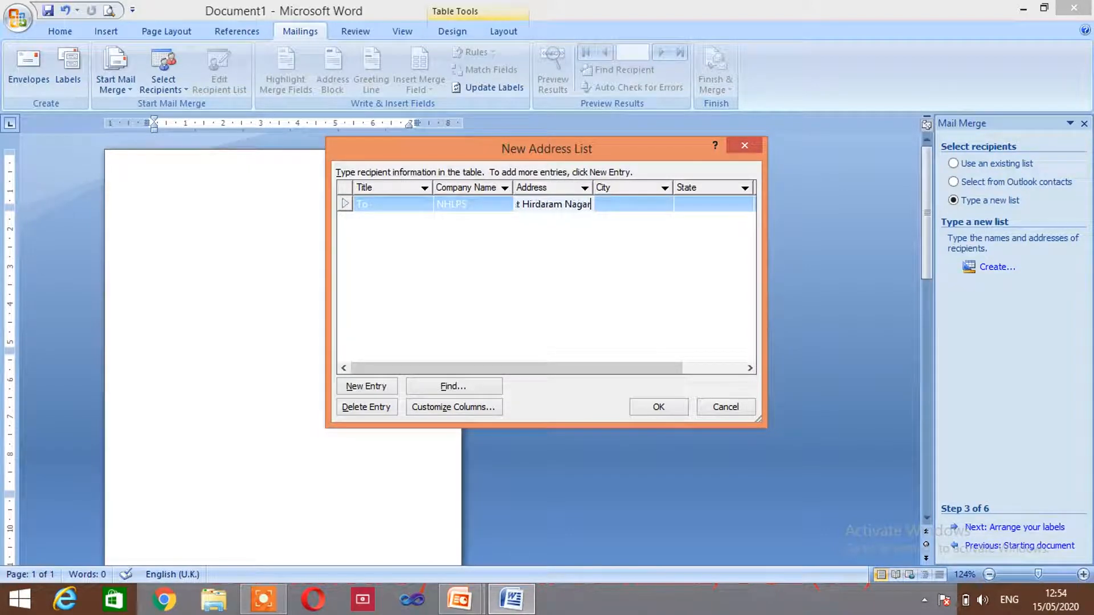
left_click(623, 206)
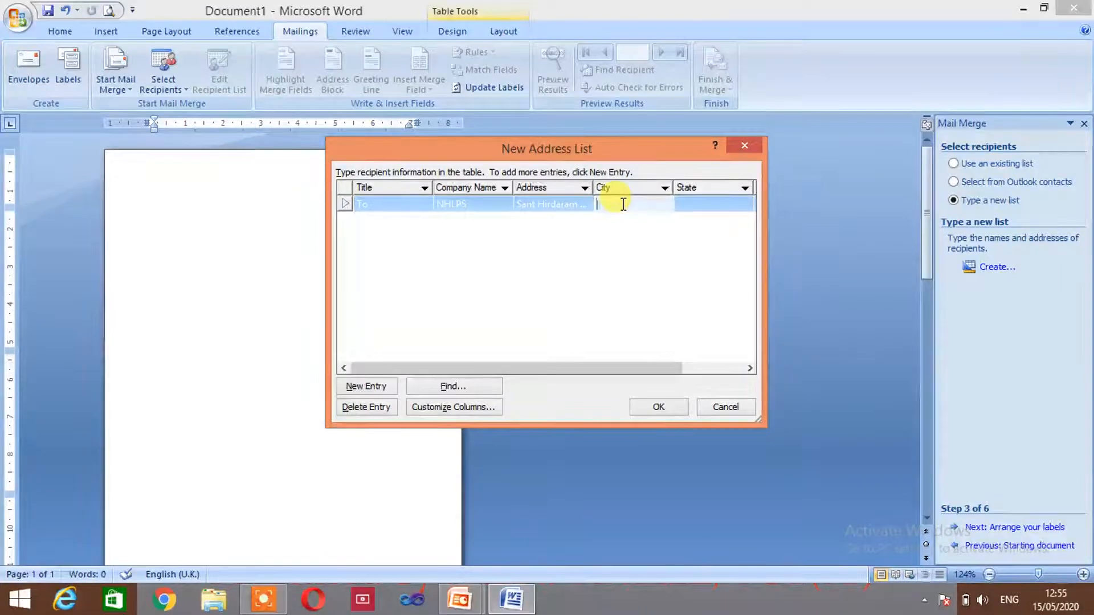
type("Bhopal")
key("Tab")
type("M.")
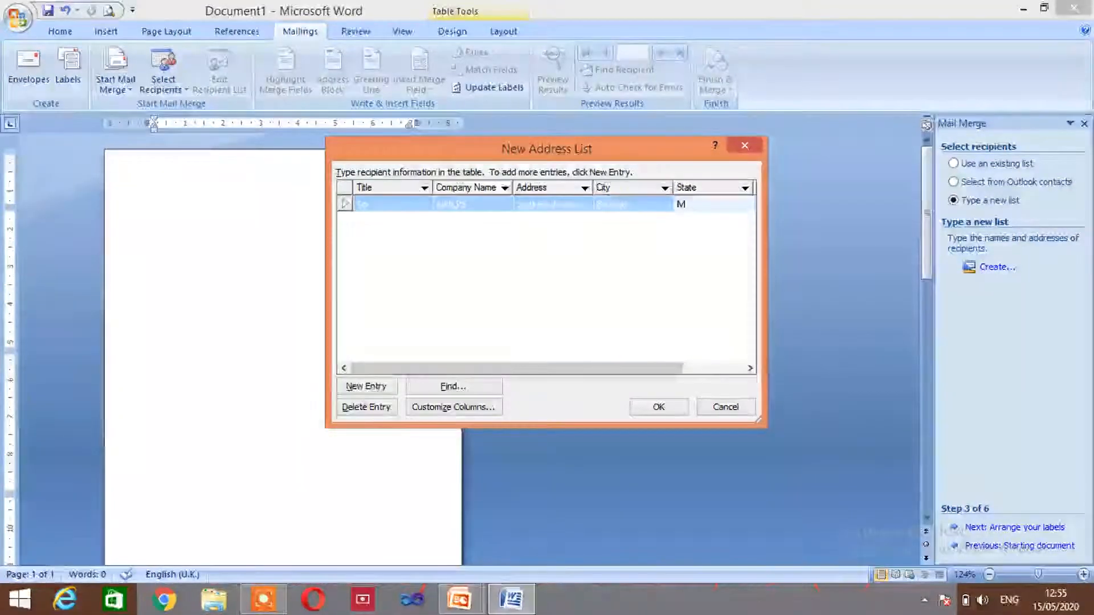
key("Tab")
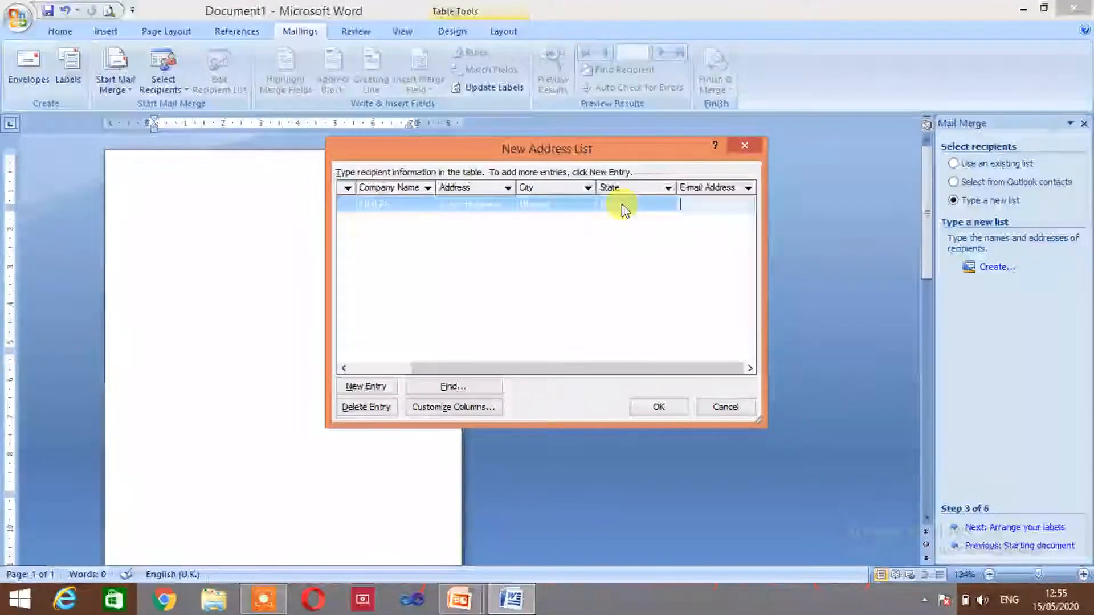
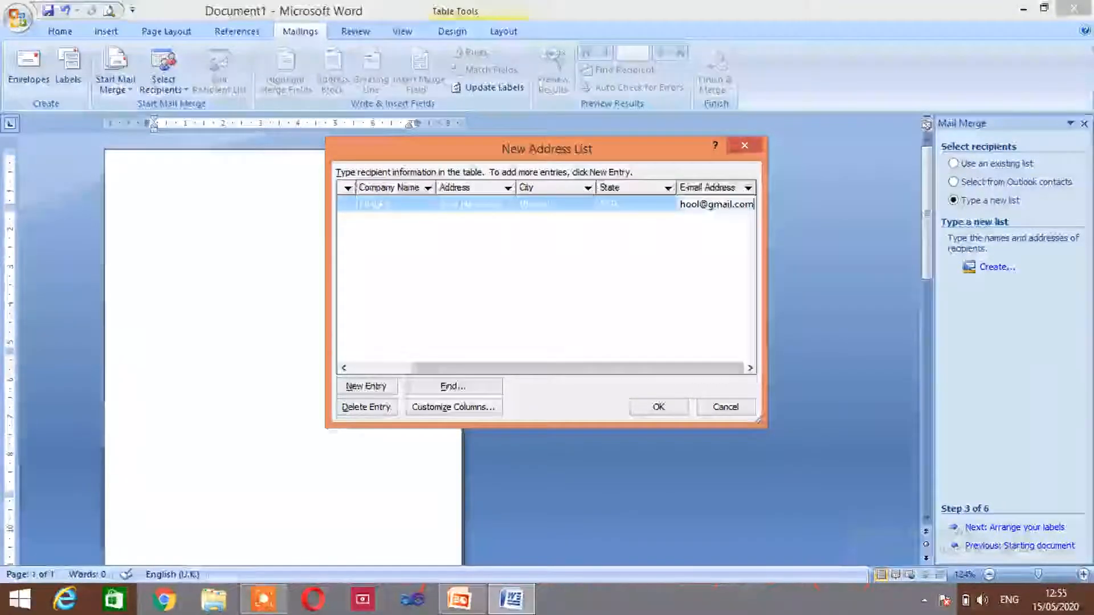
Add a second recipient: To, MGPS, Sant Hirdaram Nagar, Bhopal, M.P., and its e-mail
left_click(373, 388)
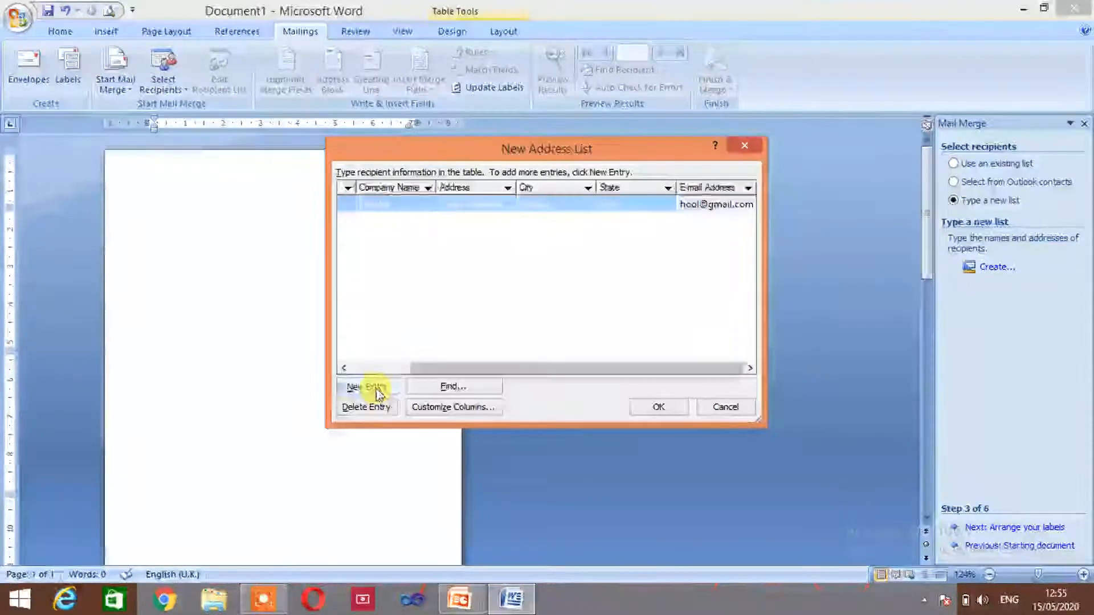
type("To")
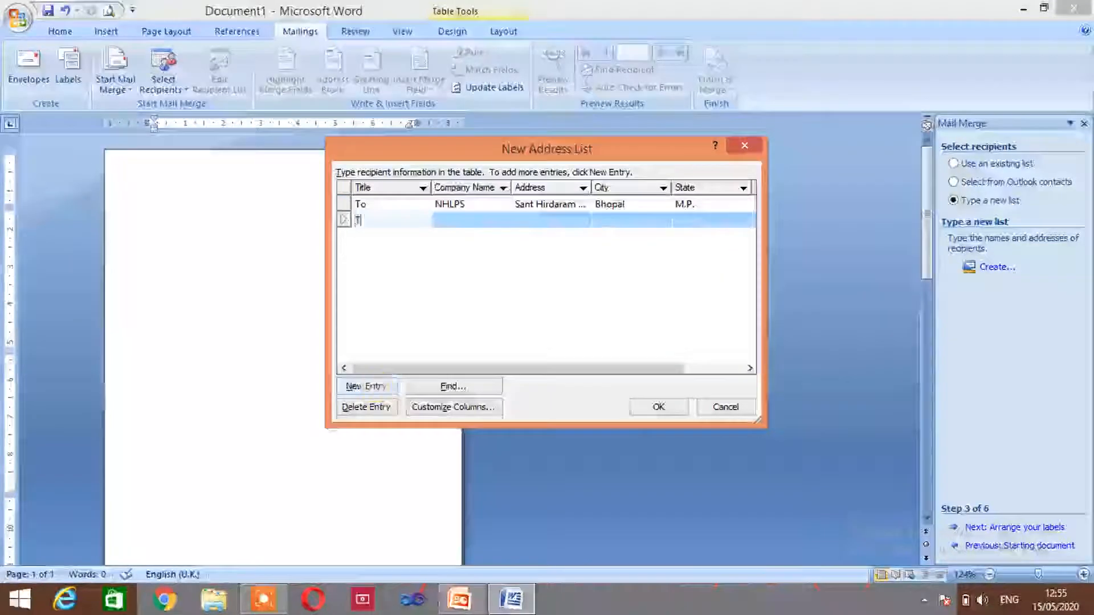
key("Tab")
type("M")
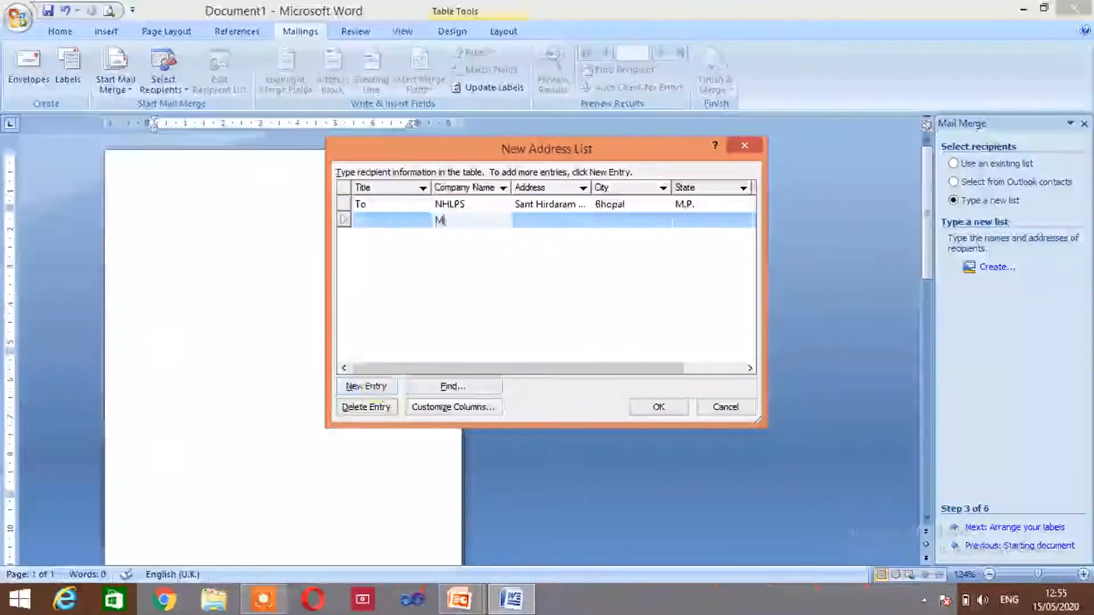
type("GPS")
key("Tab")
type("San")
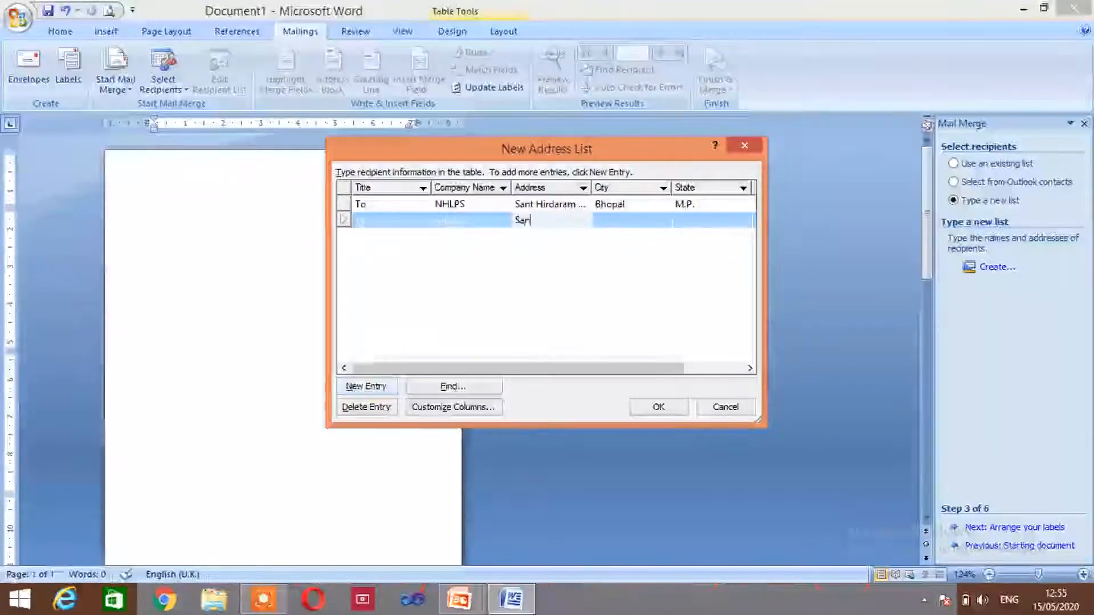
type("t Hi")
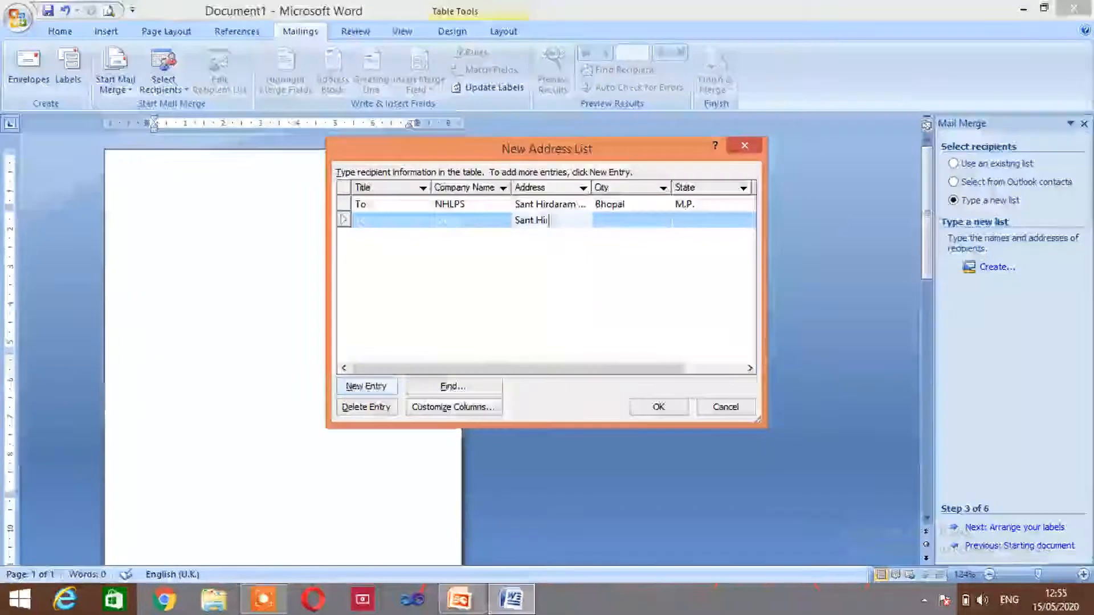
type("rdaram Naga,")
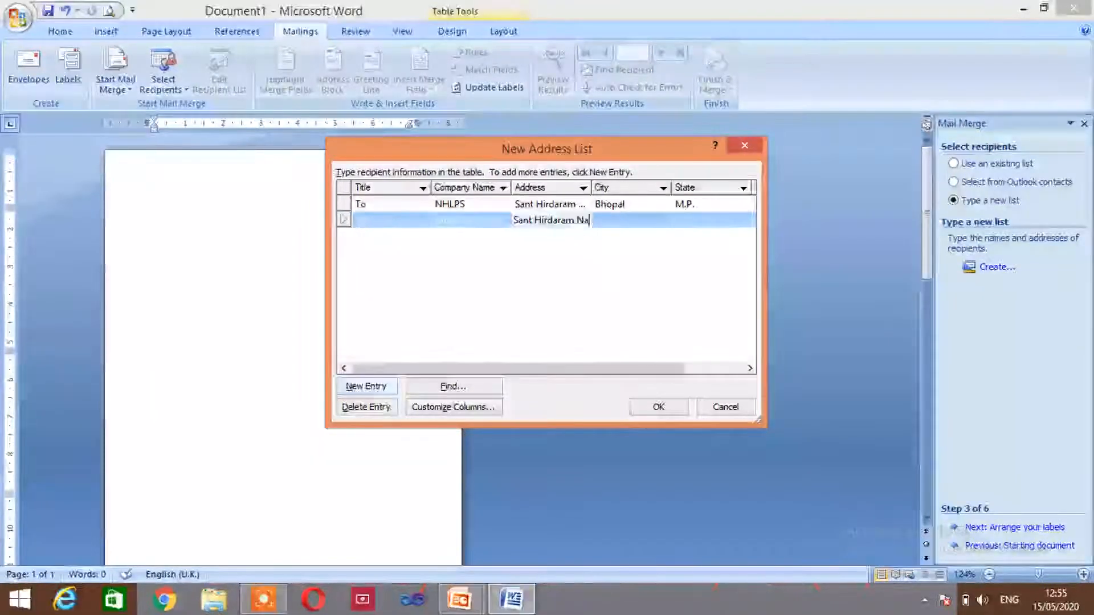
key("Tab")
type("B")
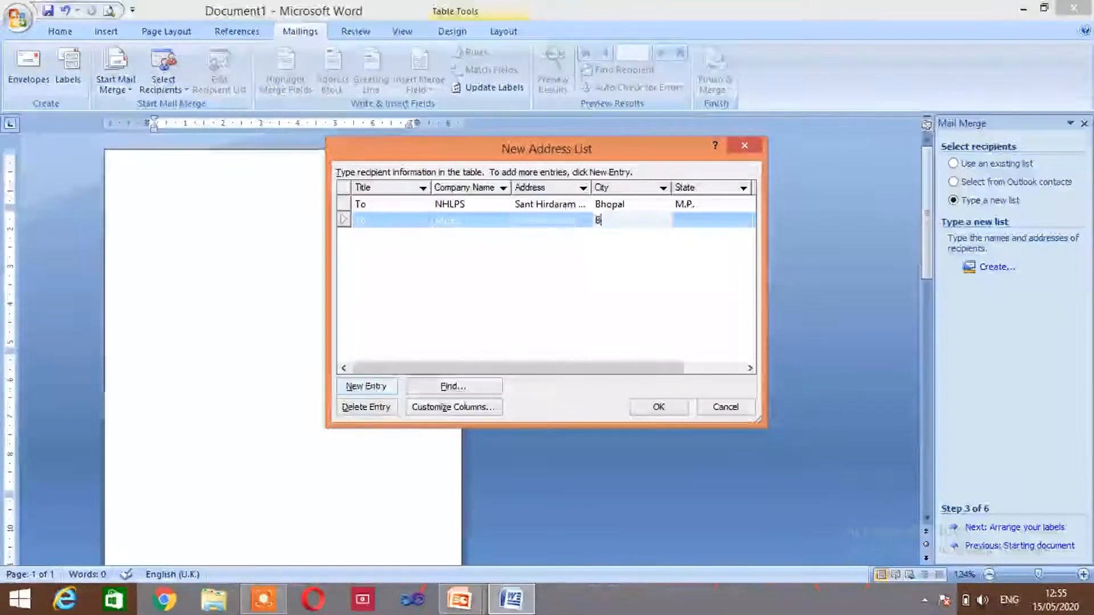
type("hopal")
key("Tab")
type("M.P.")
key("Tab")
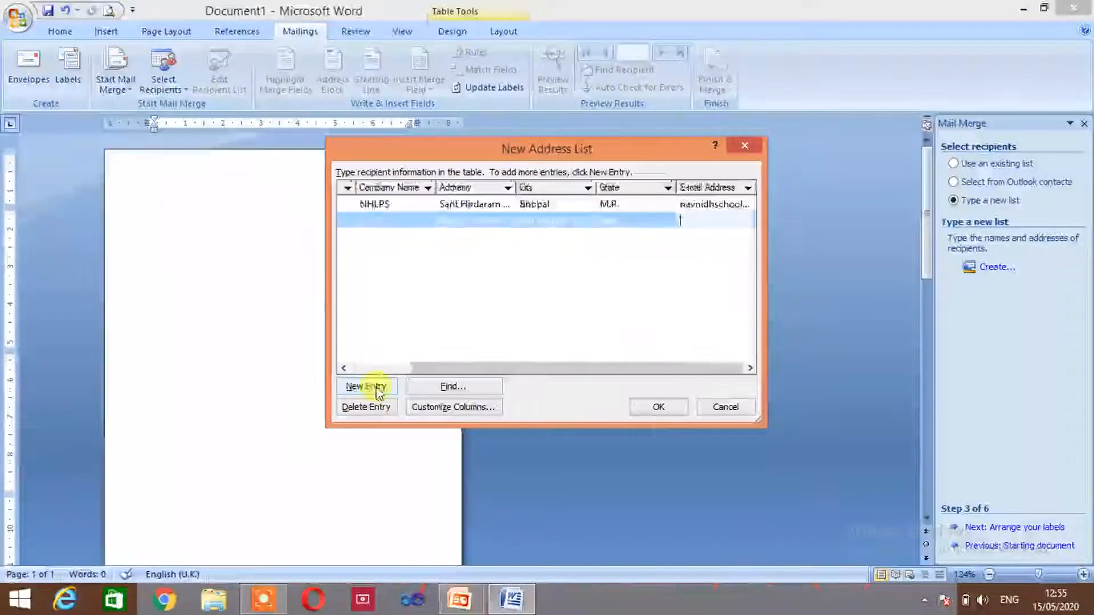
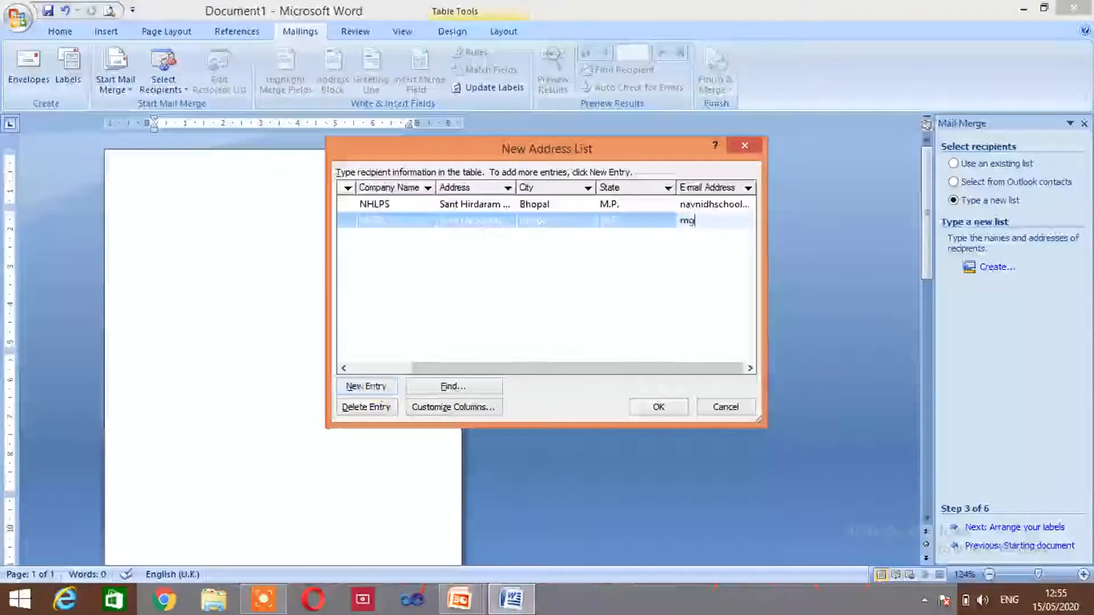
Add third recipient To, Christ Memorial School, Bairagarh, Bhopal, M.P., with its e-mail
type("@gmail.com")
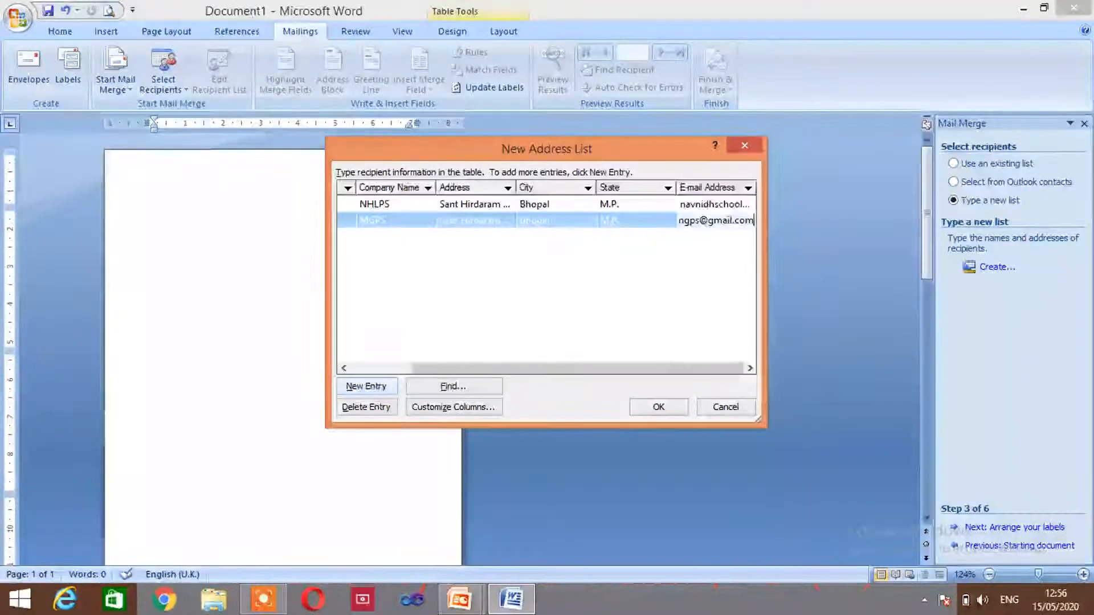
left_click(368, 387)
type("To")
key("Tab")
type("Chri")
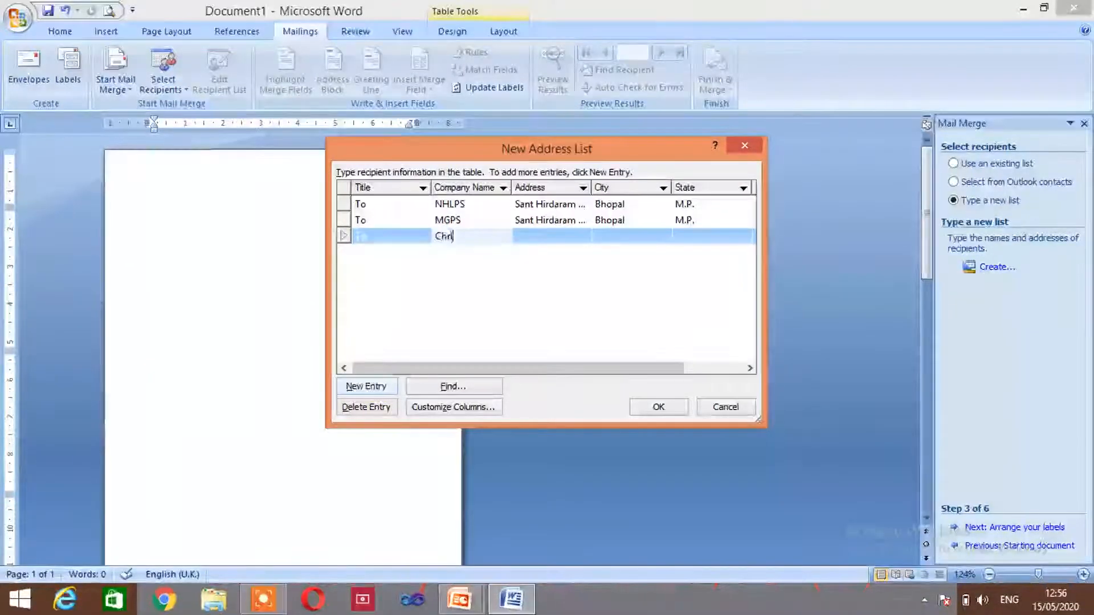
type("st M")
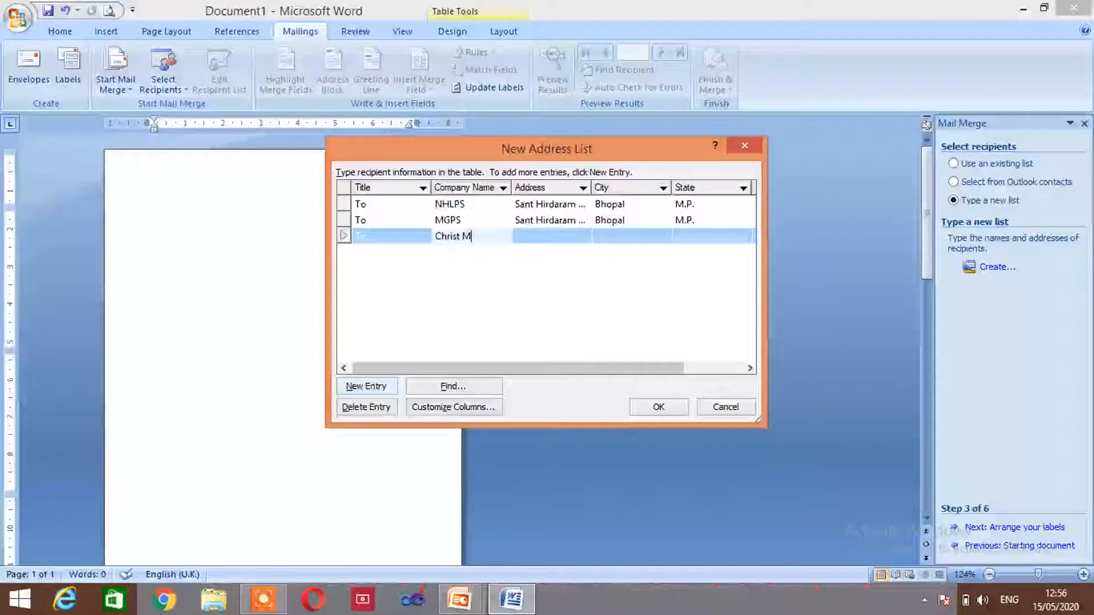
type("emorial ")
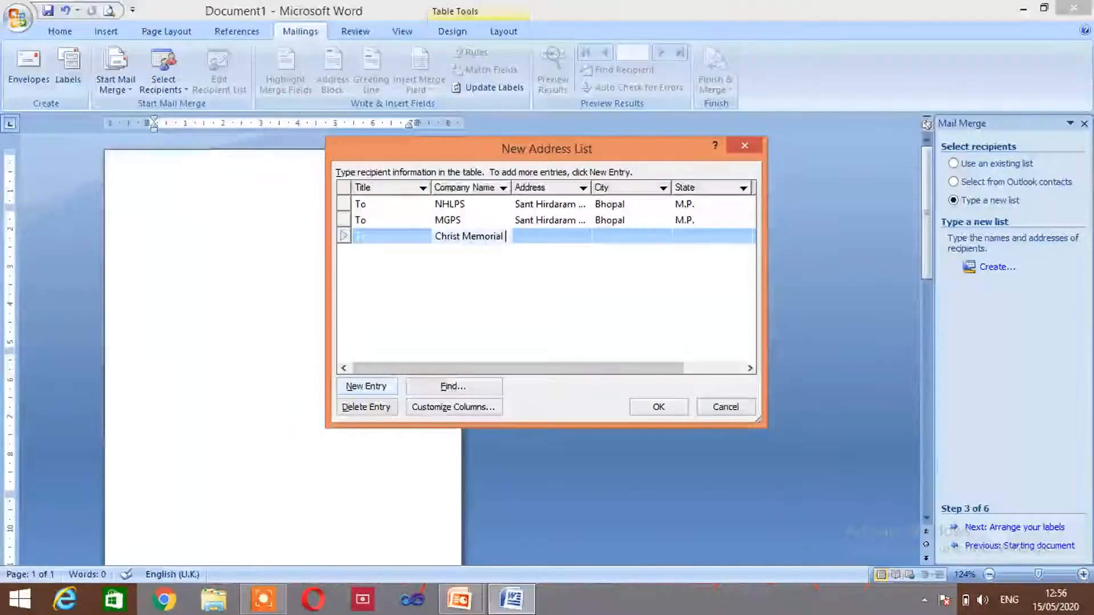
type("School")
key("Tab")
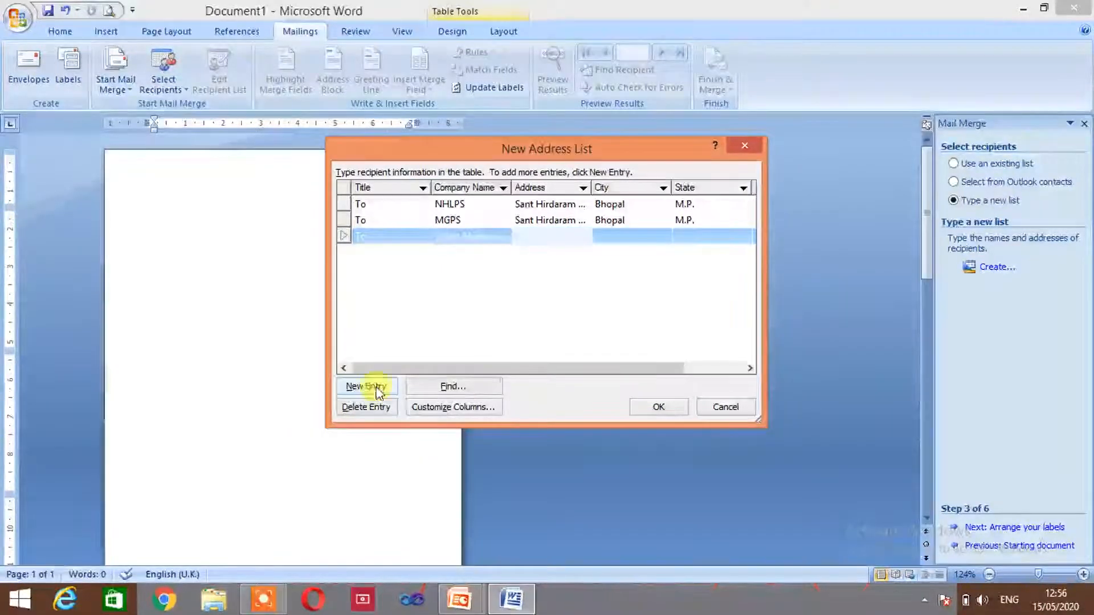
type("Bairagarh")
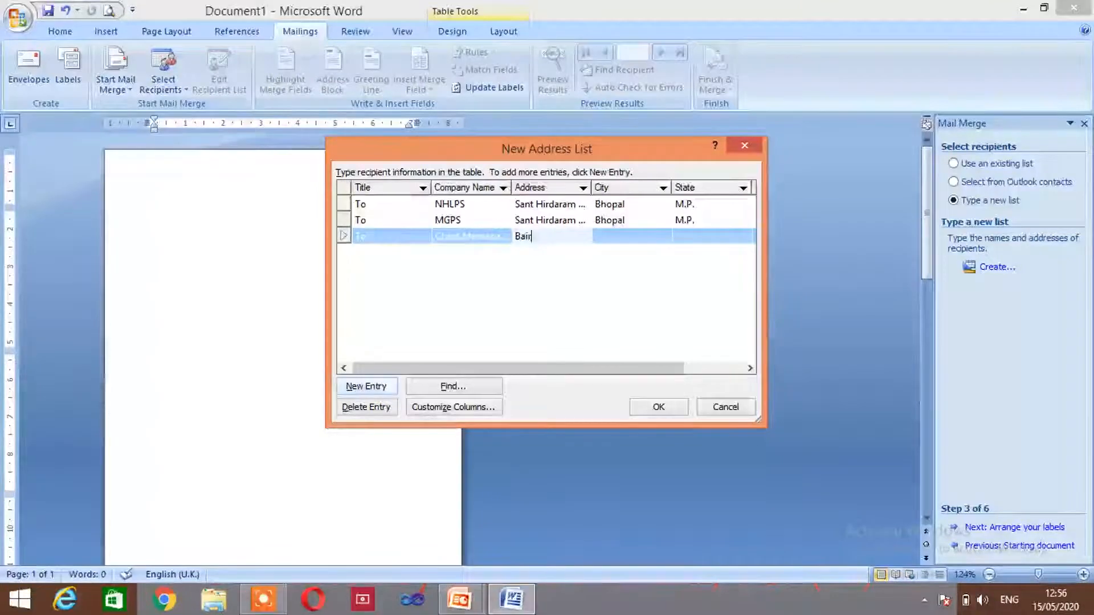
key("Tab")
type("Bhopal")
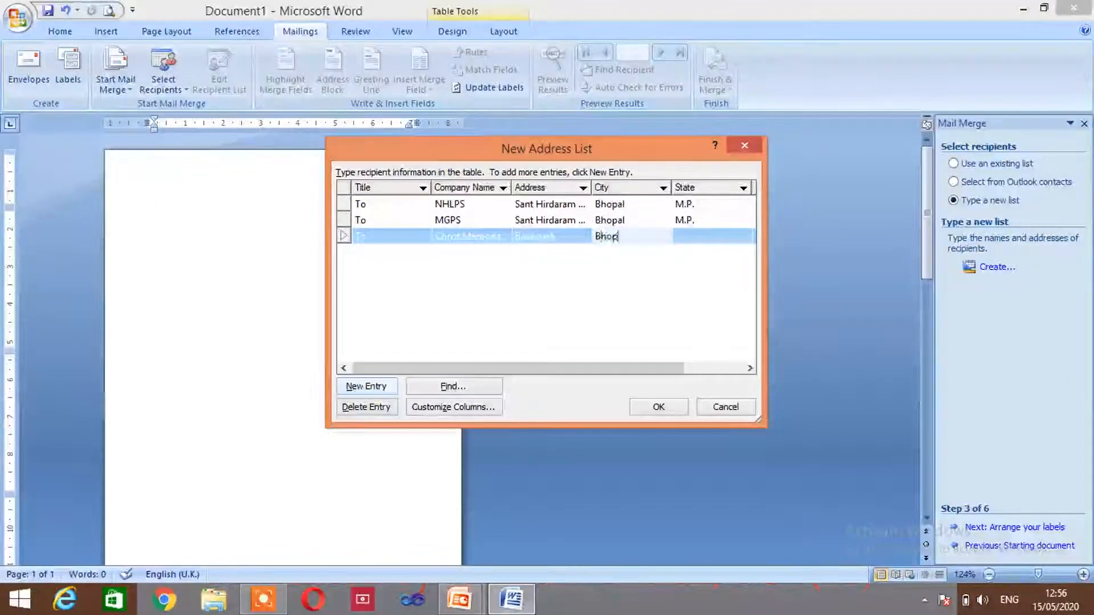
key("Tab")
key("Tab")
type("M.P.")
key("Tab")
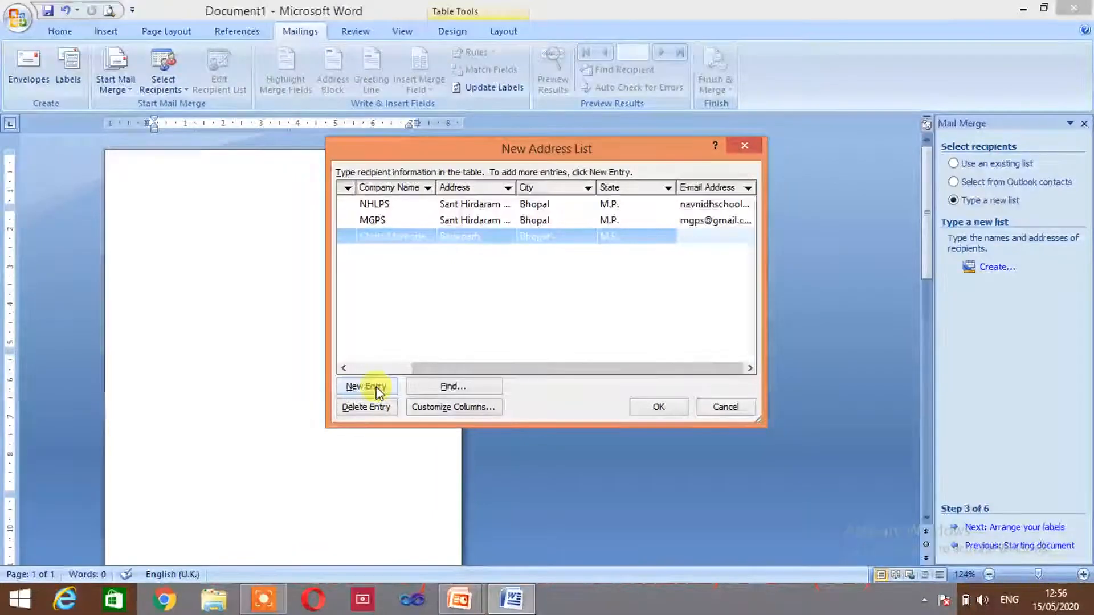
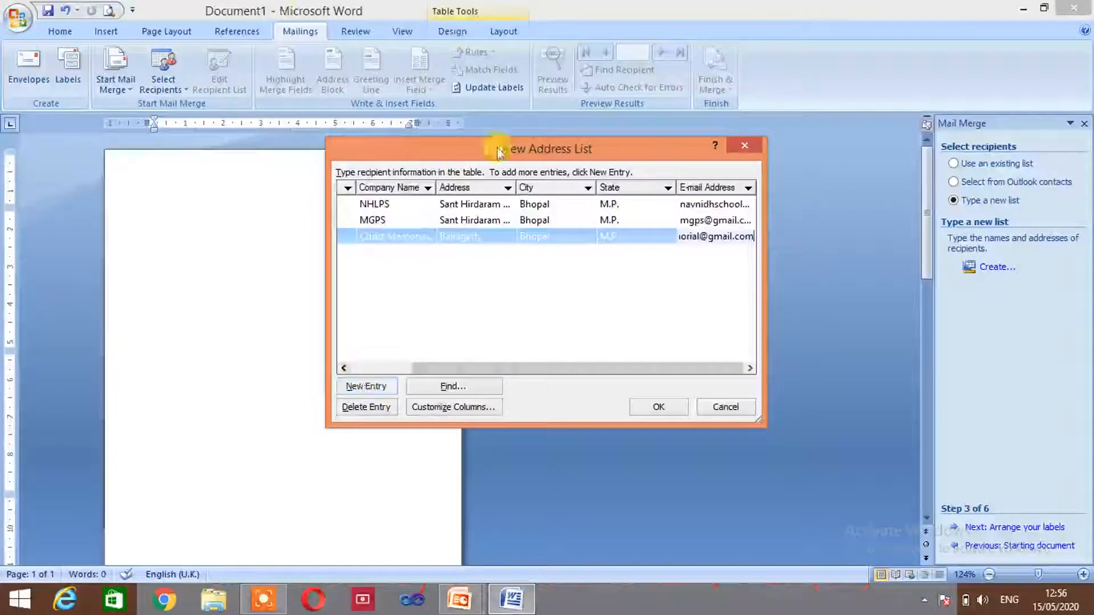
Close the New Address List and enter file1 as the list's file name
left_click(661, 407)
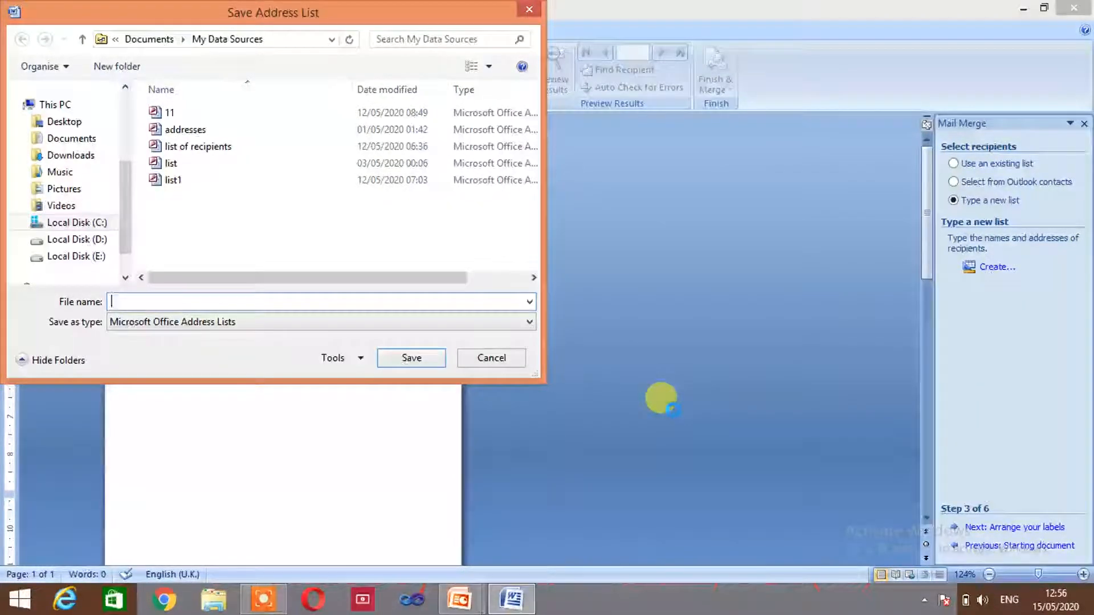
type("file")
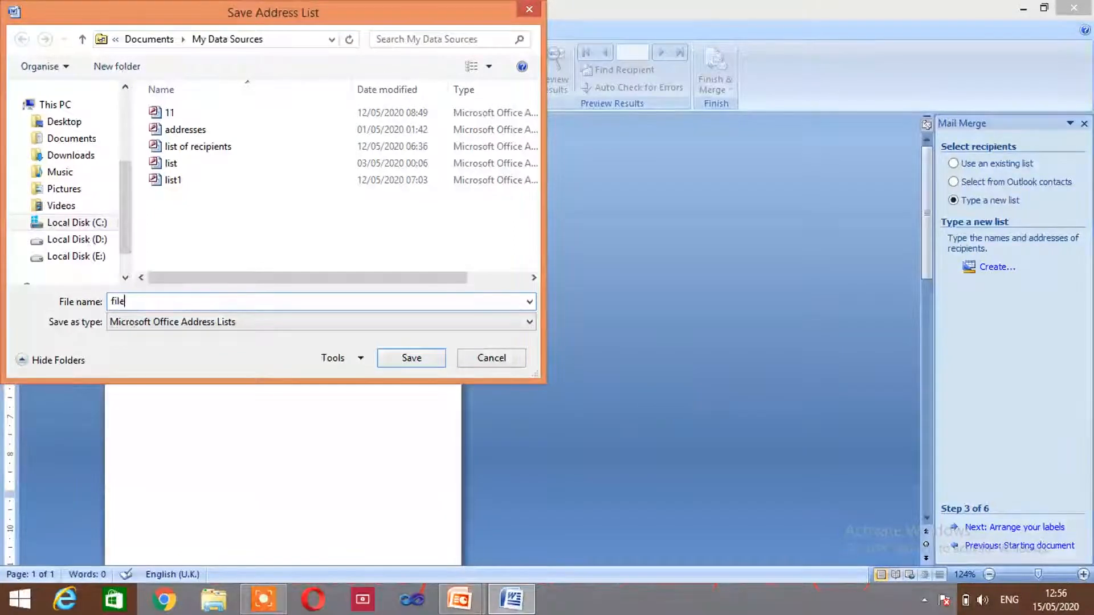
type("1")
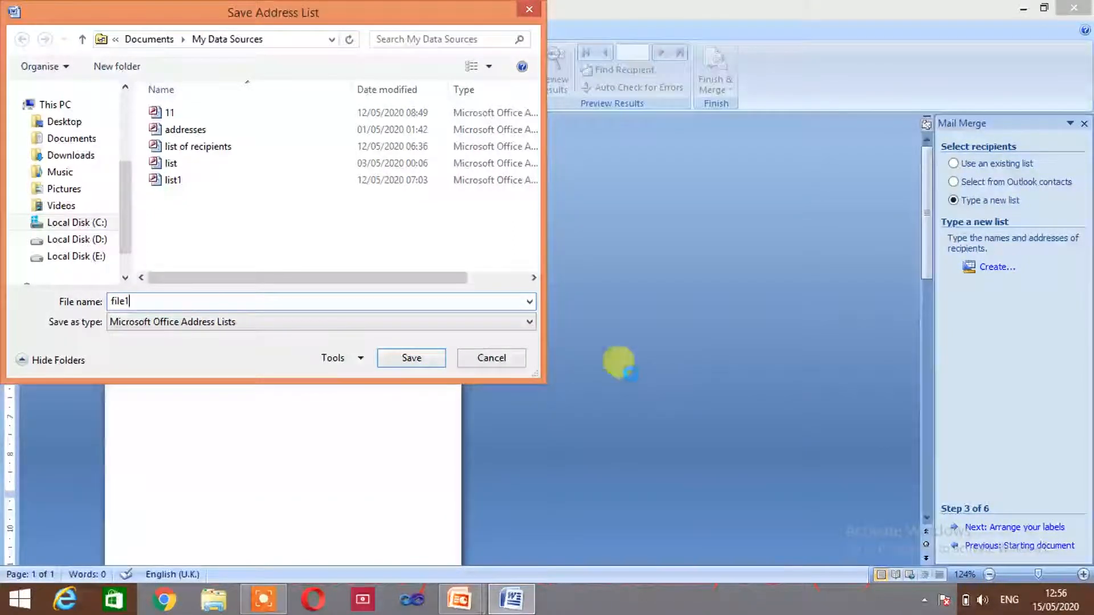
Save file1.mdb, review its three school rows, and accept it as the recipient list
left_click(416, 358)
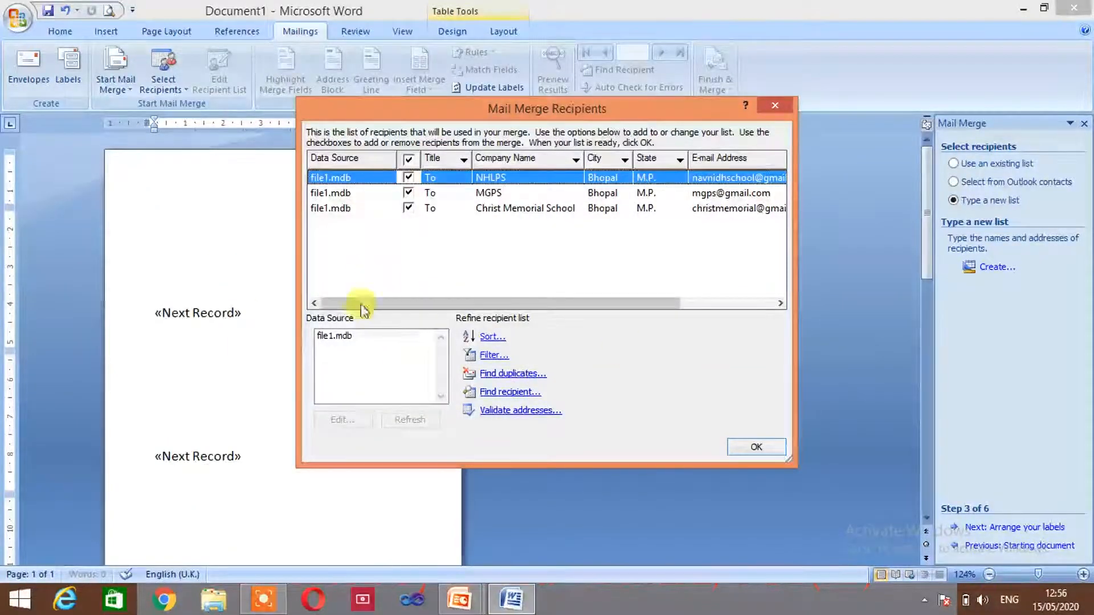
left_click(346, 338)
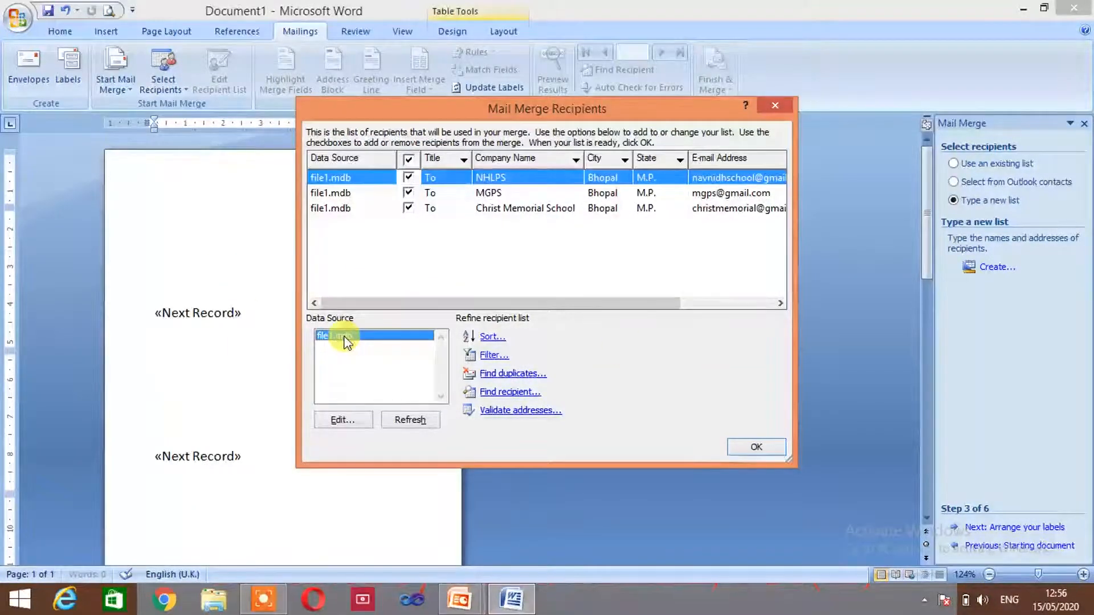
left_click(342, 420)
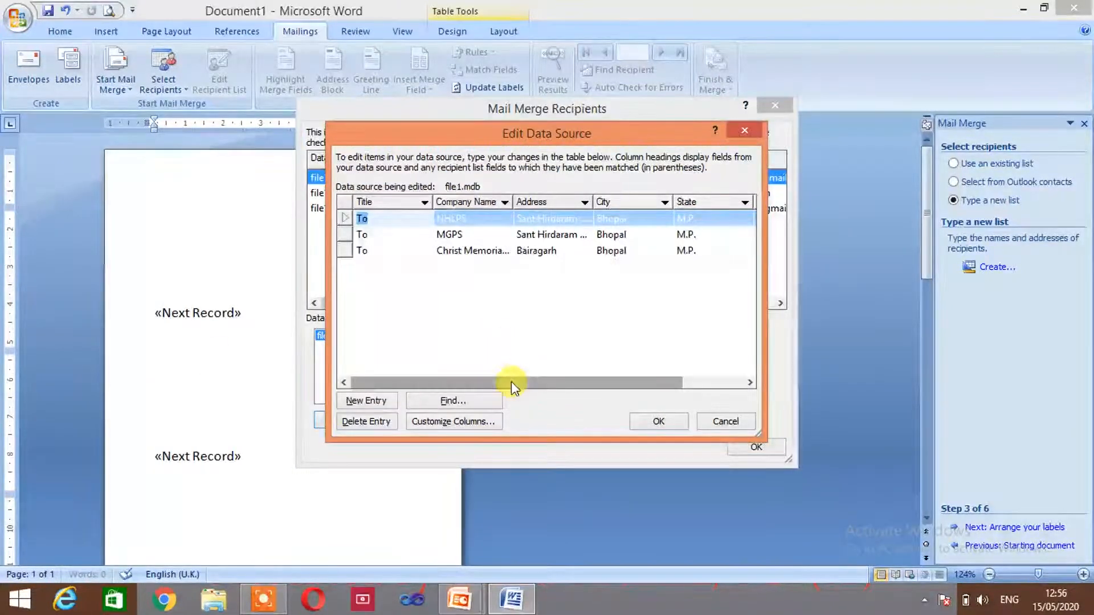
left_click_drag(511, 383, 586, 383)
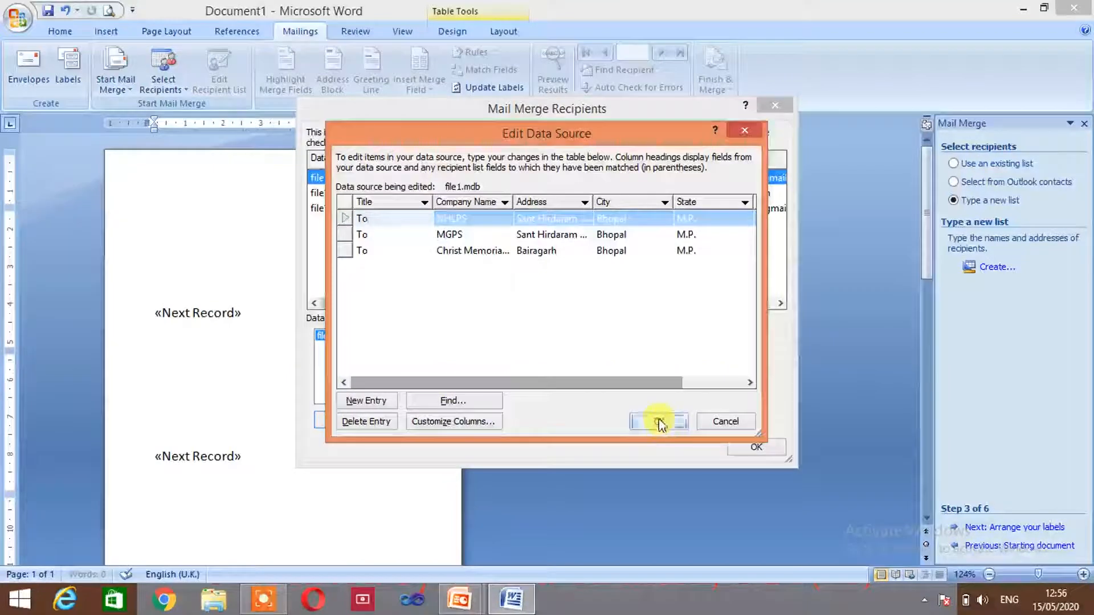
left_click(659, 422)
left_click(479, 335)
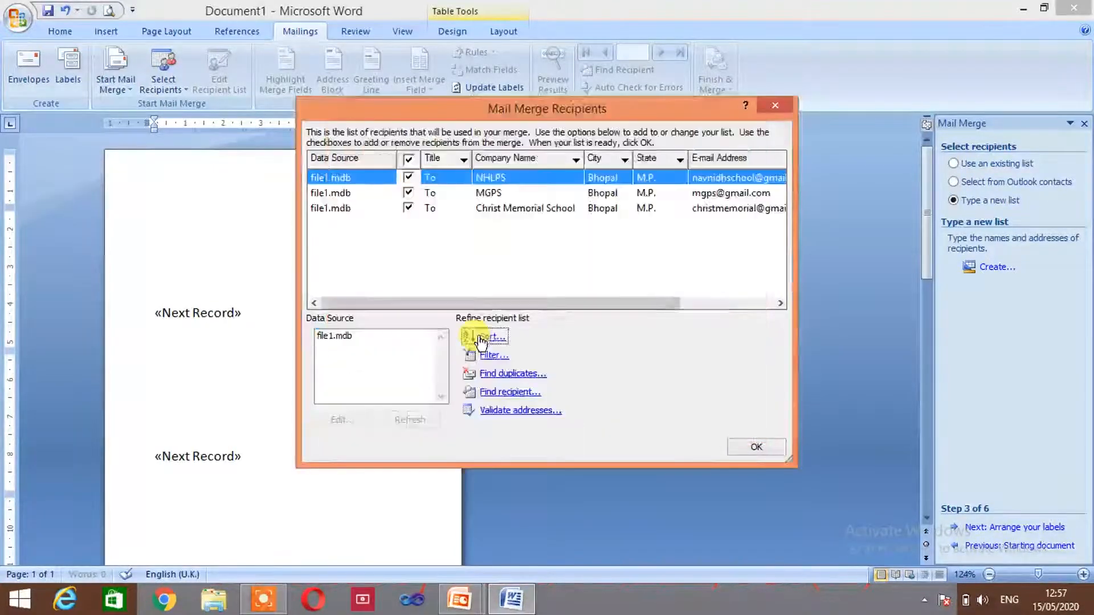
left_click(757, 448)
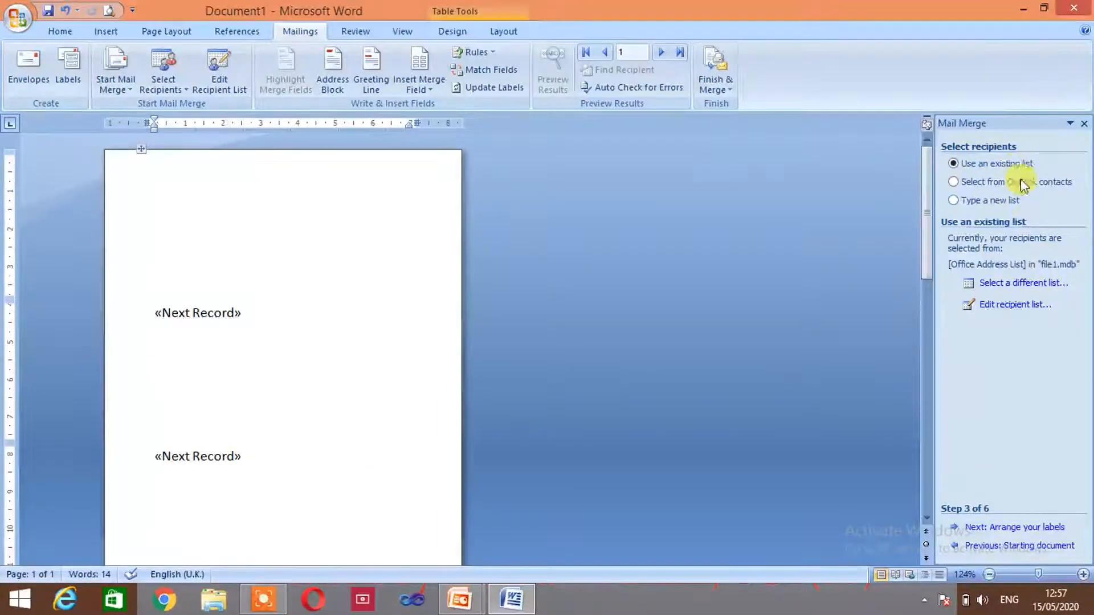
Advance the wizard to step 4, Arrange your labels
left_click(1012, 528)
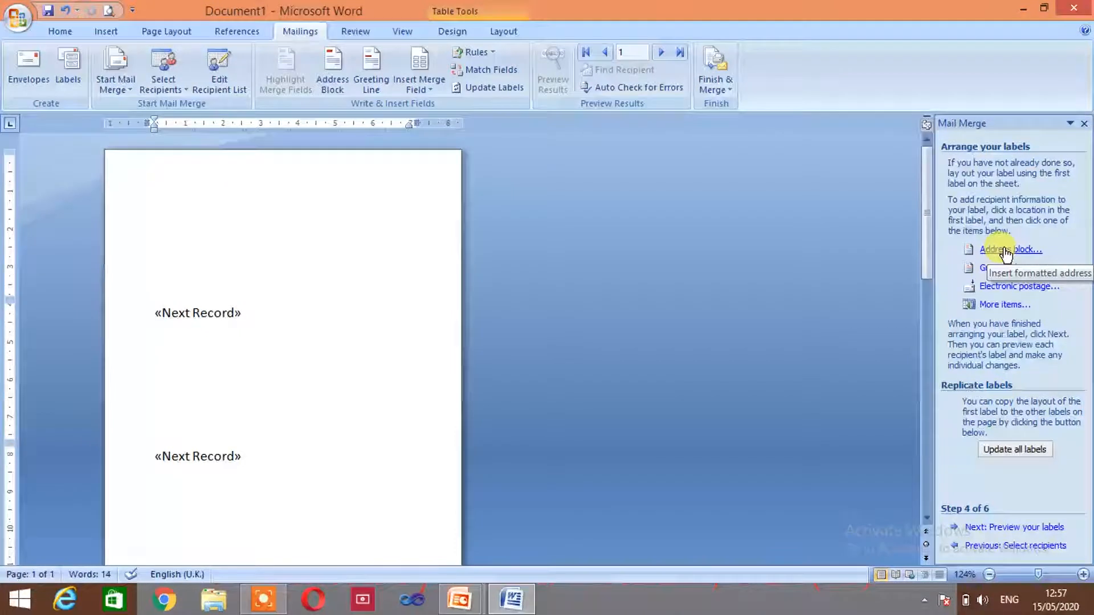
Insert the Title, Company_Name and Address merge fields into the first label
left_click(1001, 308)
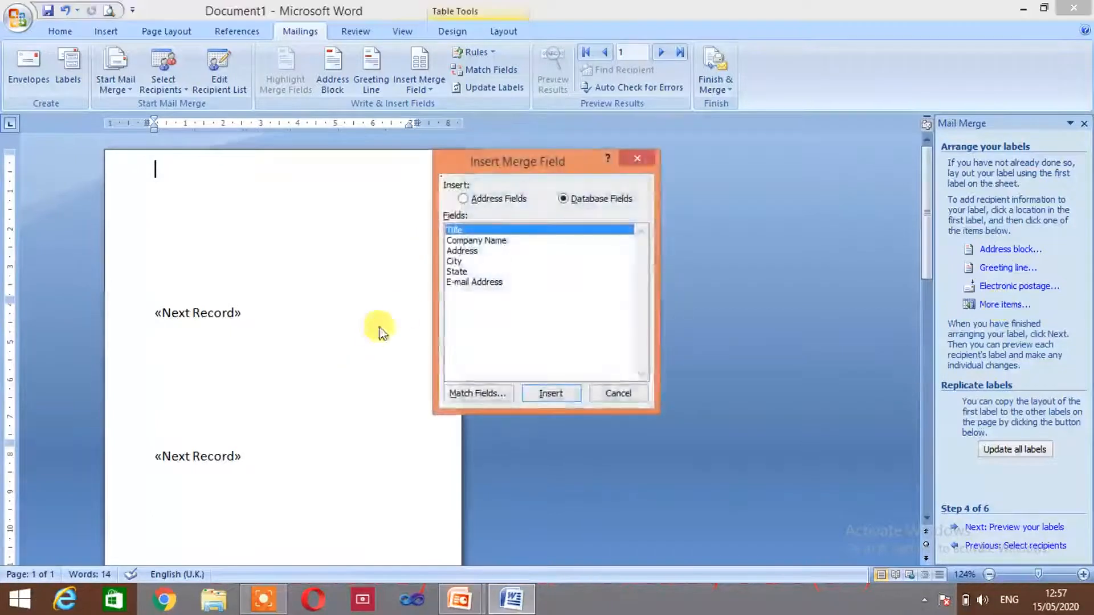
left_click(551, 393)
left_click(484, 241)
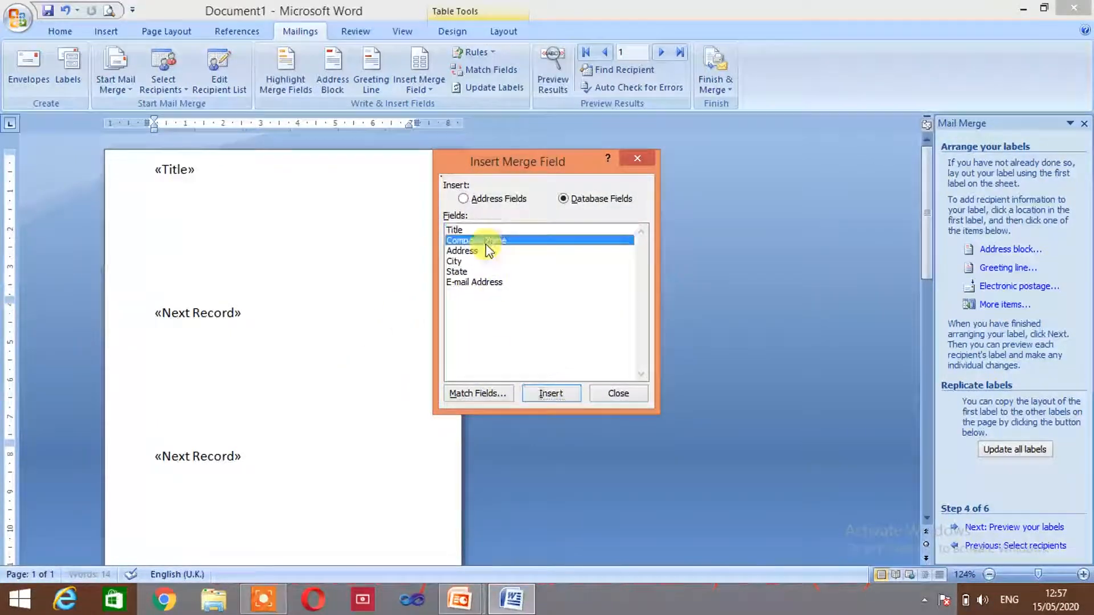
left_click(550, 393)
left_click(462, 251)
left_click(550, 393)
Add the City, State and Email_Address merge fields, then close the Insert Merge Field dialog
left_click(456, 261)
left_click(550, 393)
left_click(553, 390)
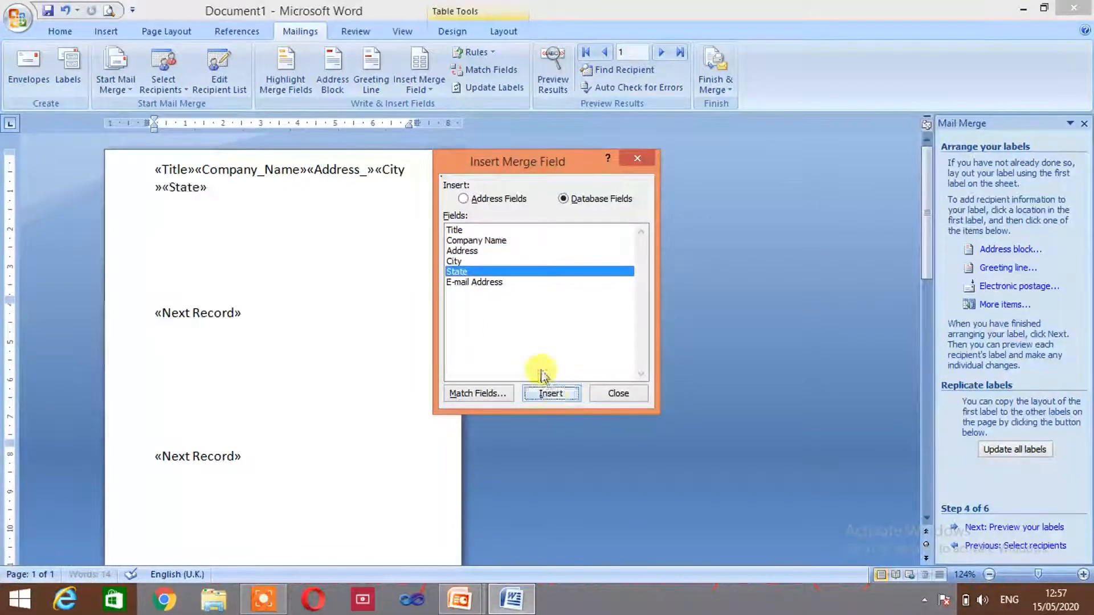
left_click(485, 283)
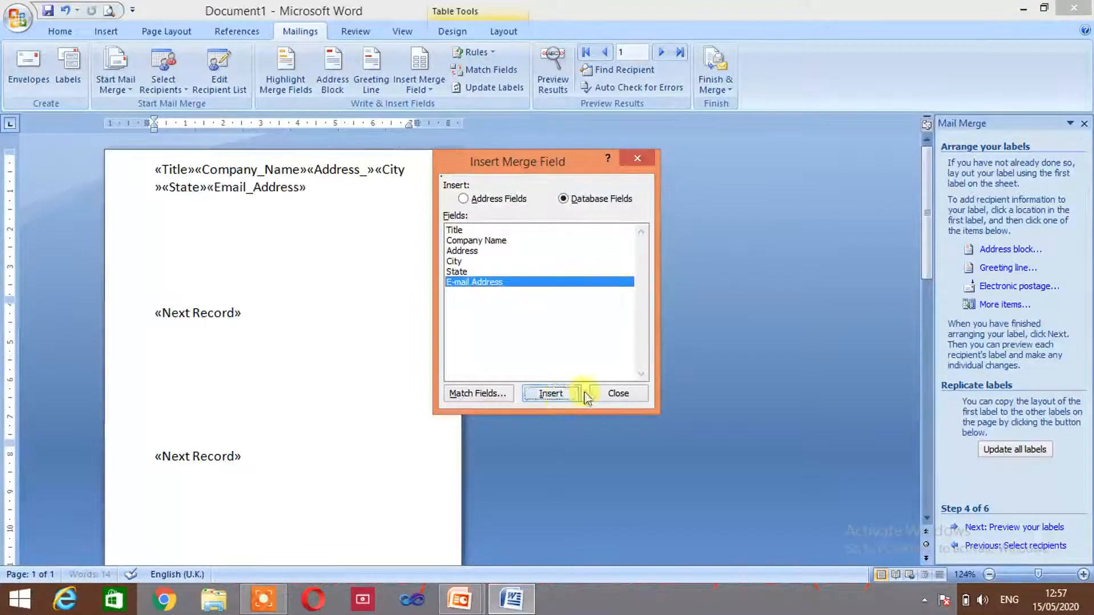
left_click(559, 395)
left_click(613, 394)
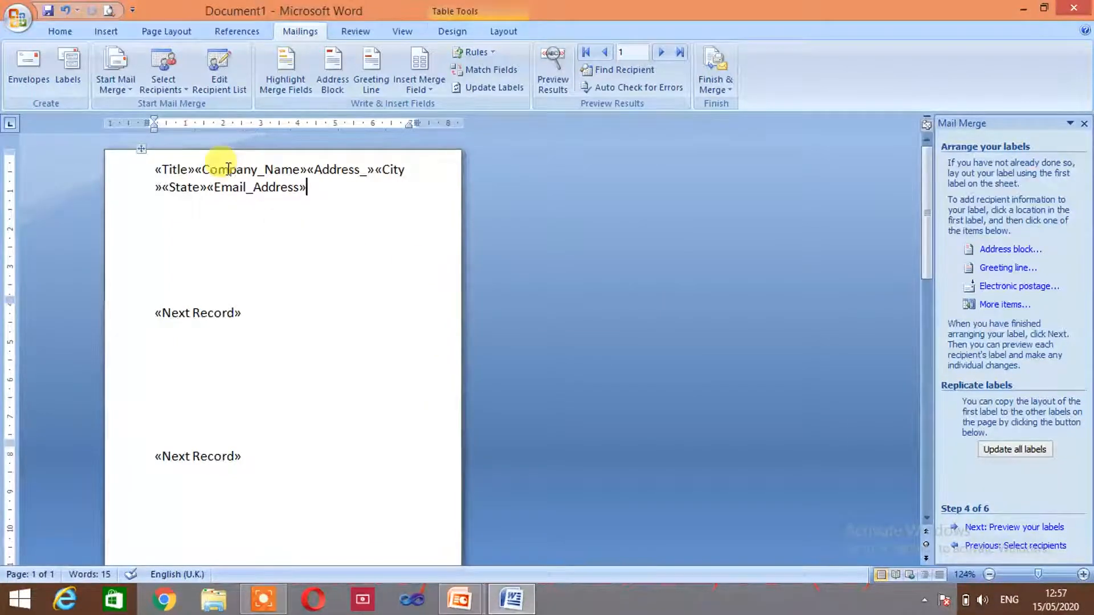
Break the label into lines: Title, Company_Name, Address_ with City and State, then Email_Address
left_click(195, 170)
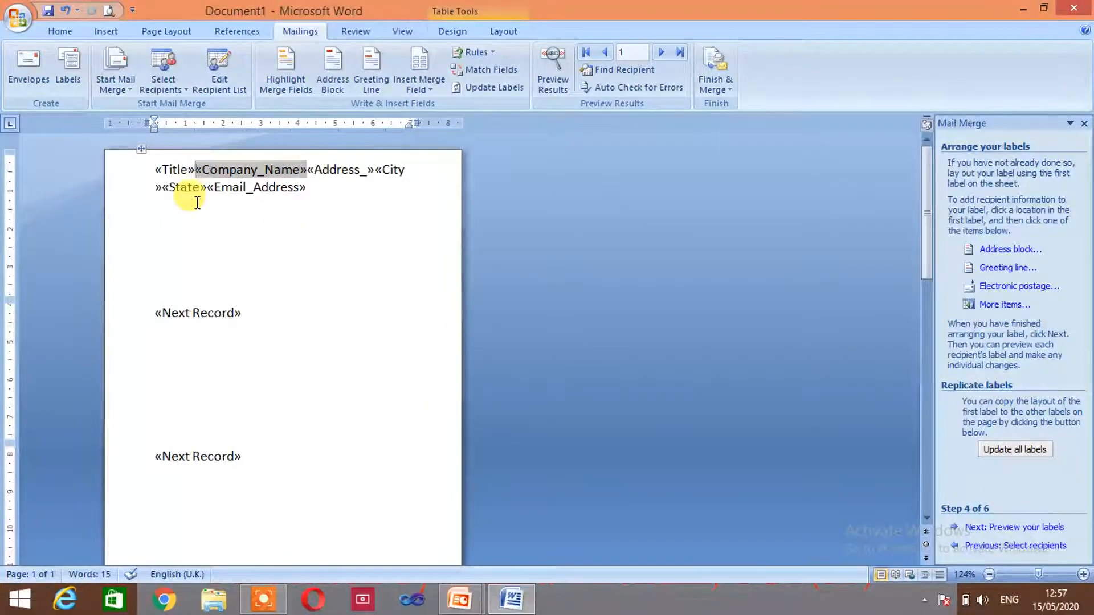
key("Return")
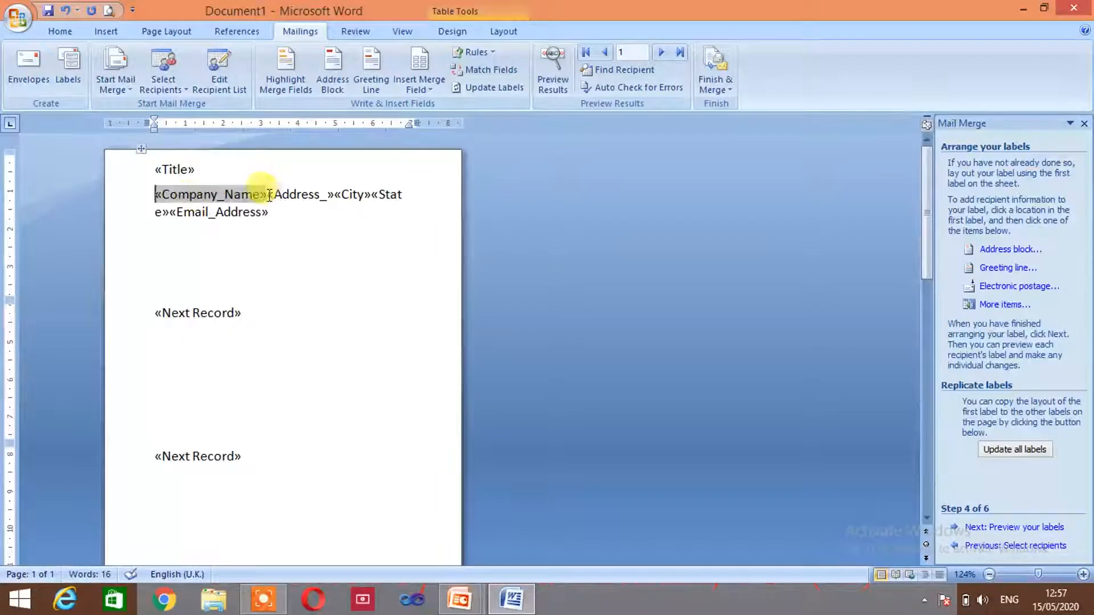
left_click(270, 195)
key("Return")
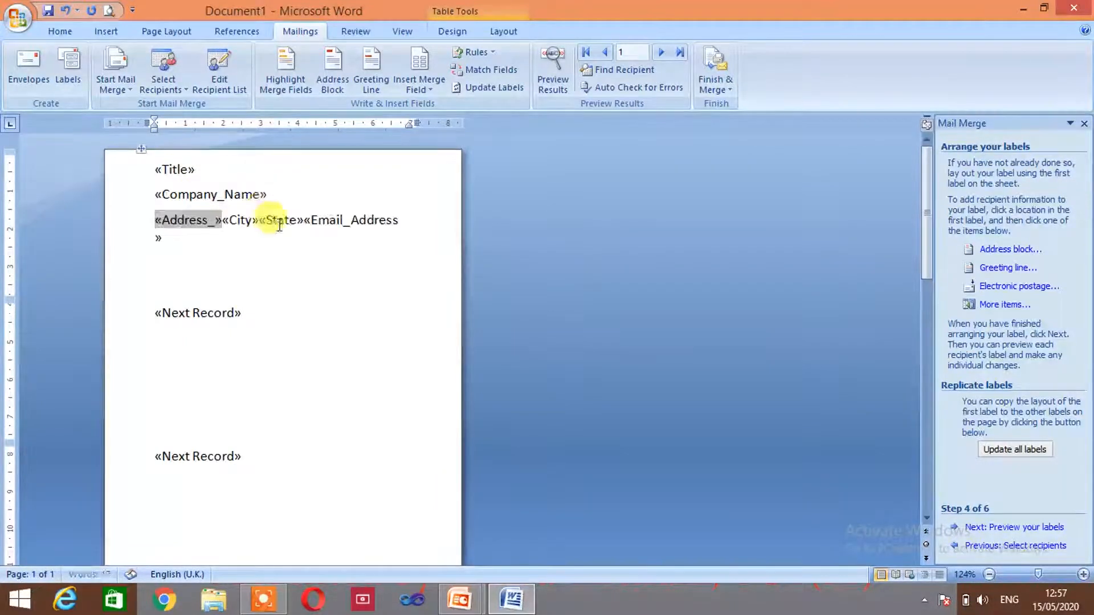
left_click(224, 220)
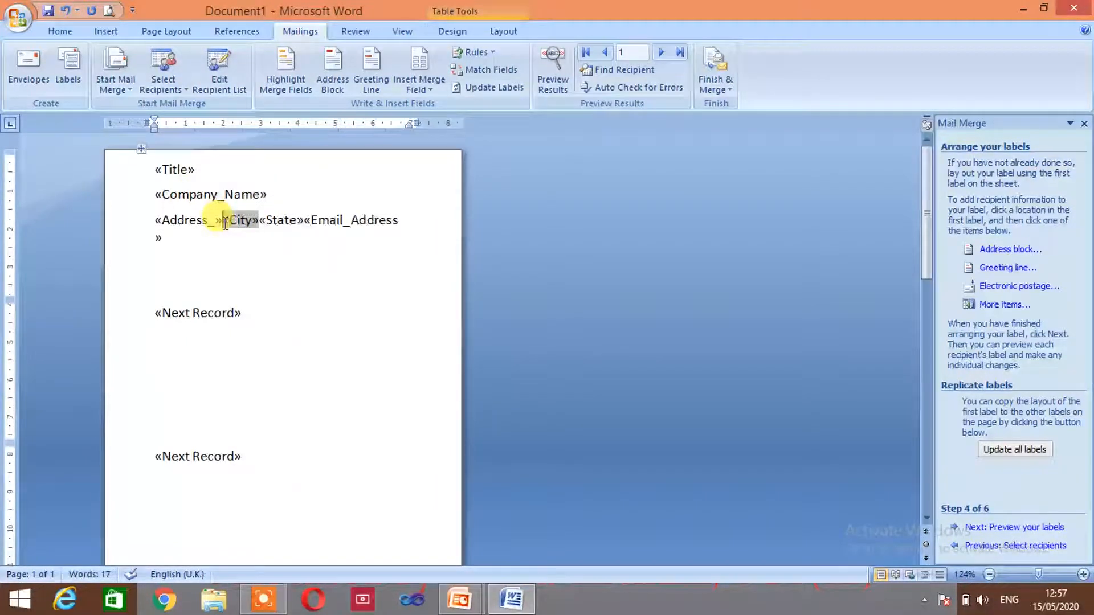
key("Return")
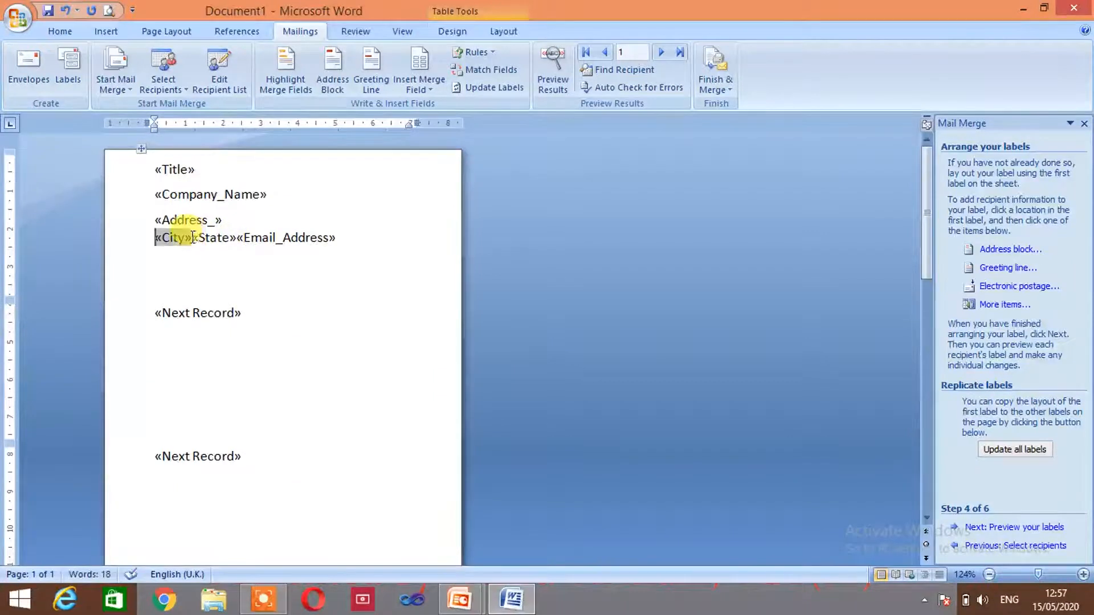
left_click(193, 237)
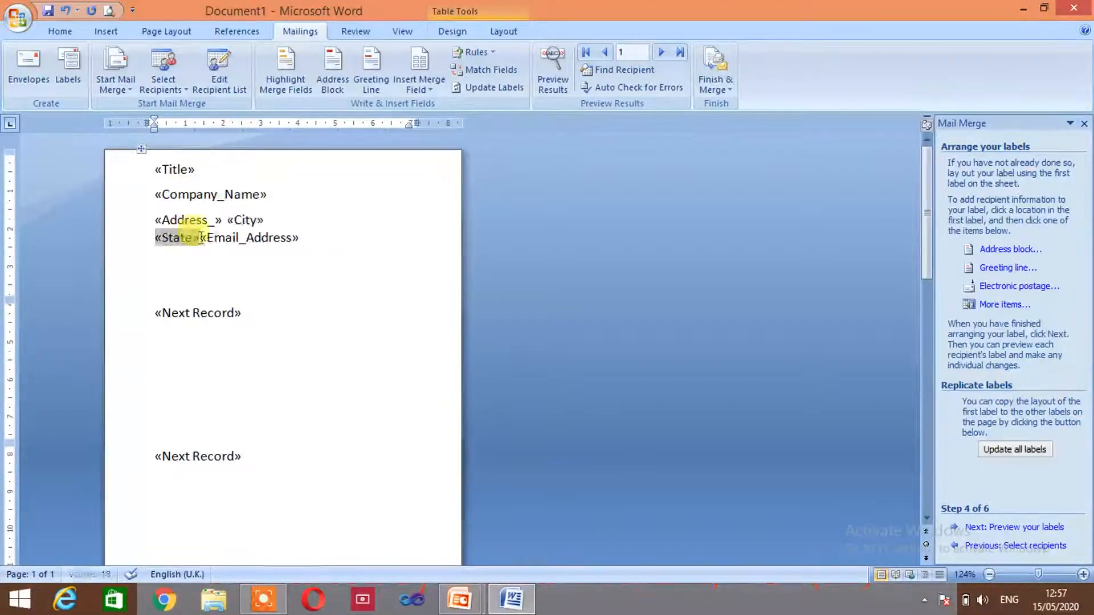
left_click(201, 238)
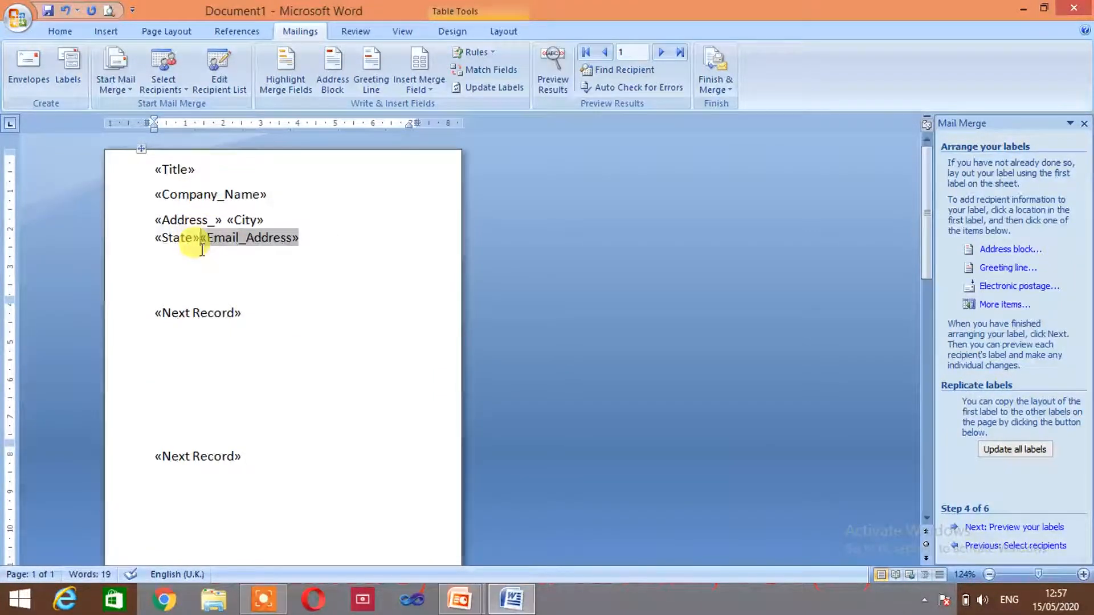
key("Return")
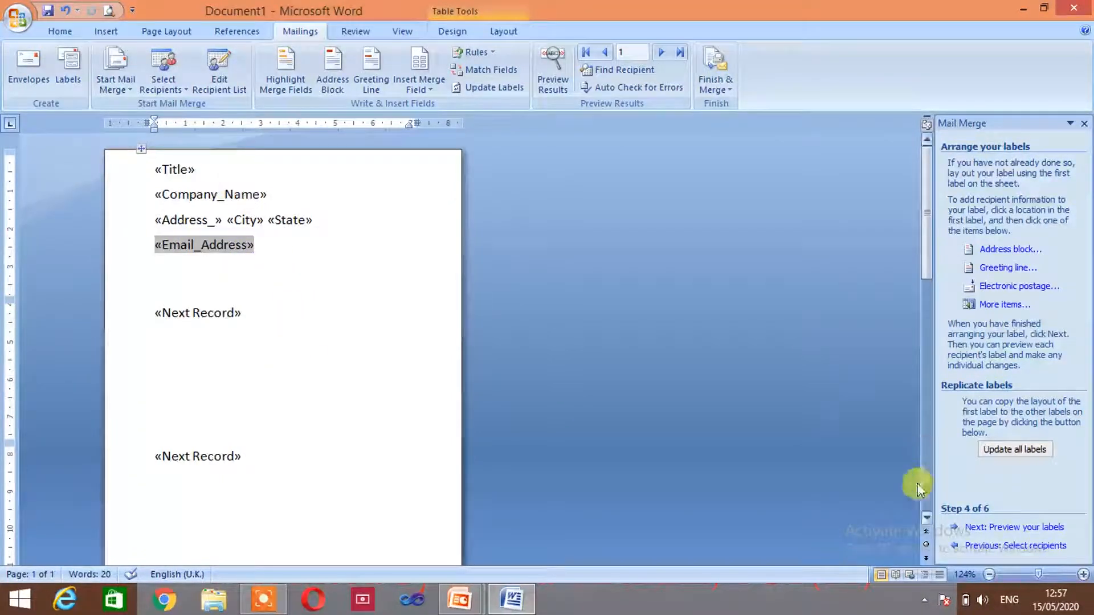
Preview the merged labels for recipients 2 and 3, then return to recipient 1, NHLPS
left_click(1015, 528)
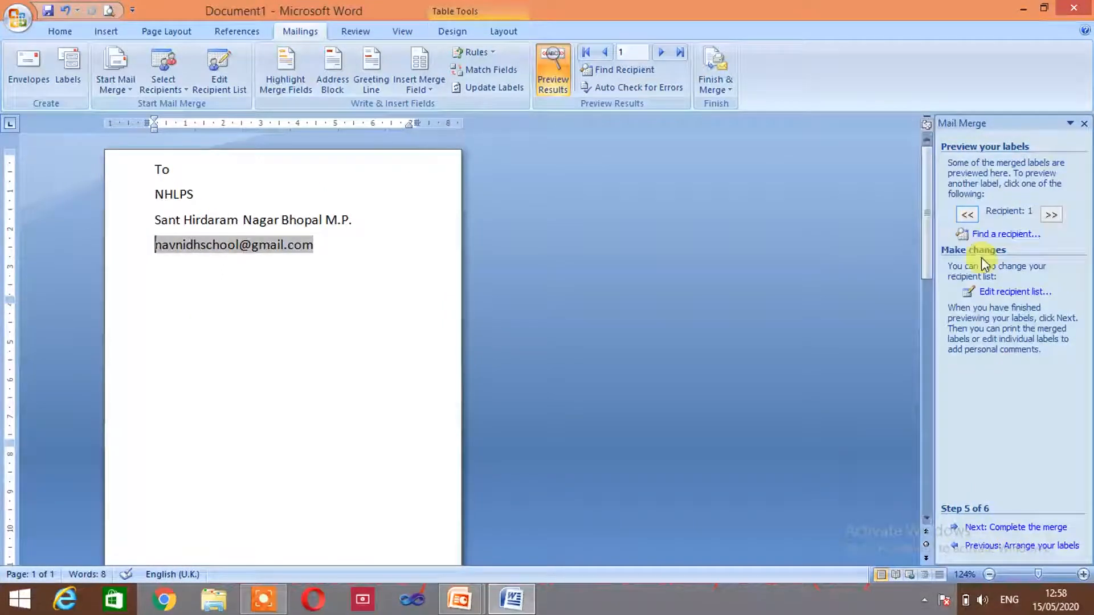
left_click(1053, 216)
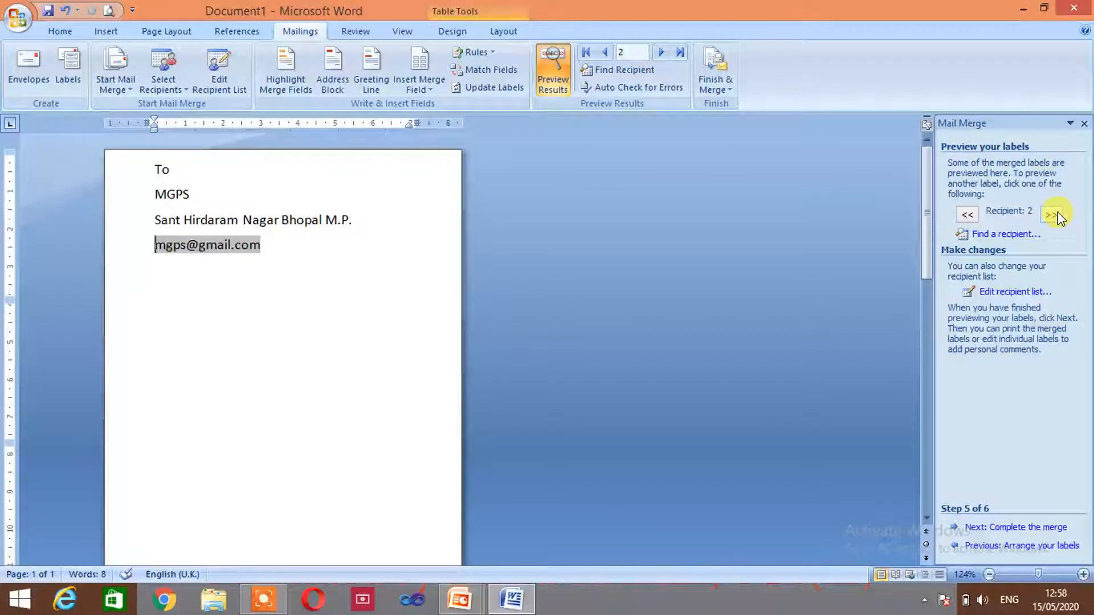
left_click(1058, 214)
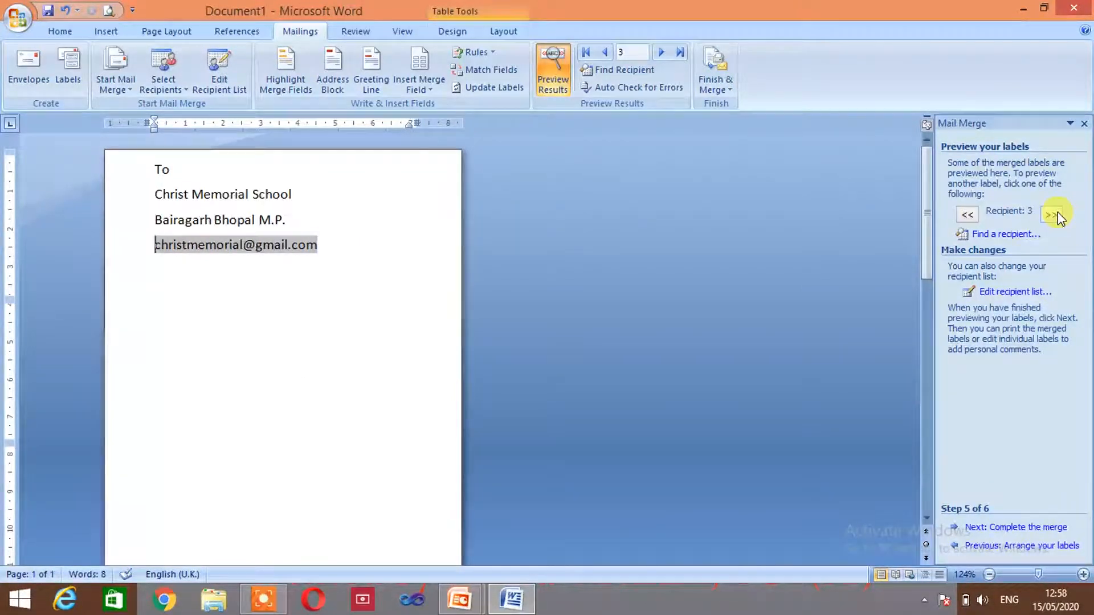
left_click(969, 214)
left_click(975, 215)
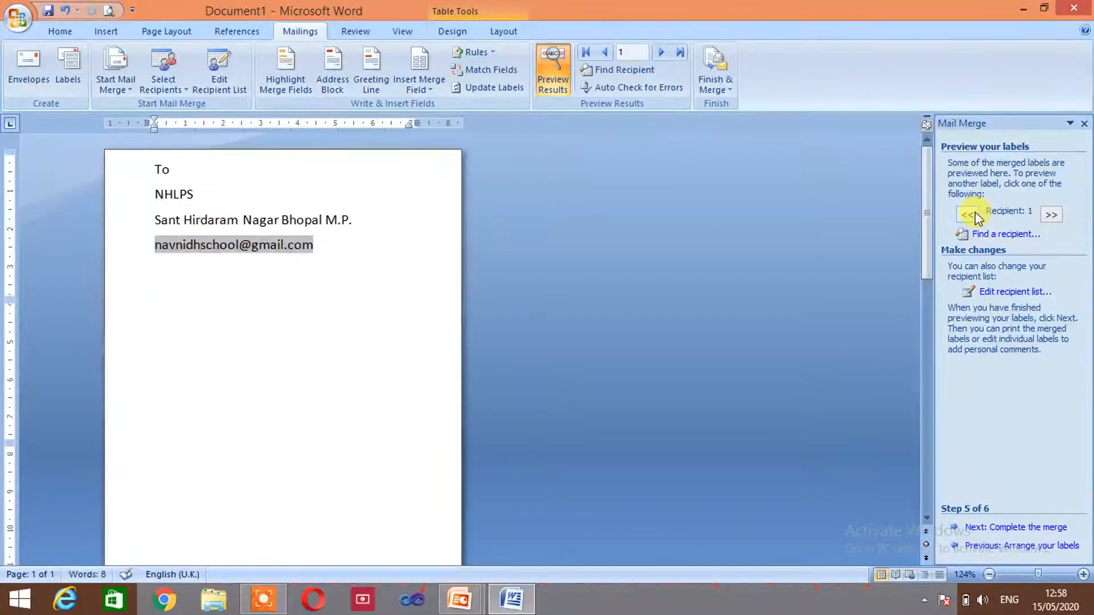
Update all labels from the first label's layout and re-preview the NHLPS, MGPS and Christ Memorial School labels
left_click(1006, 547)
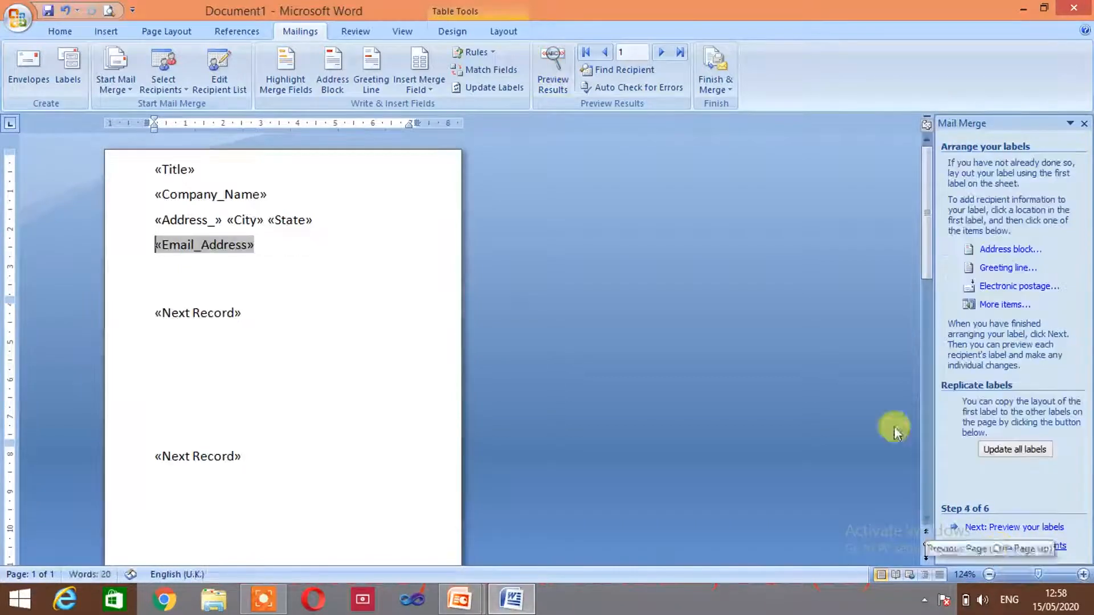
left_click(1016, 449)
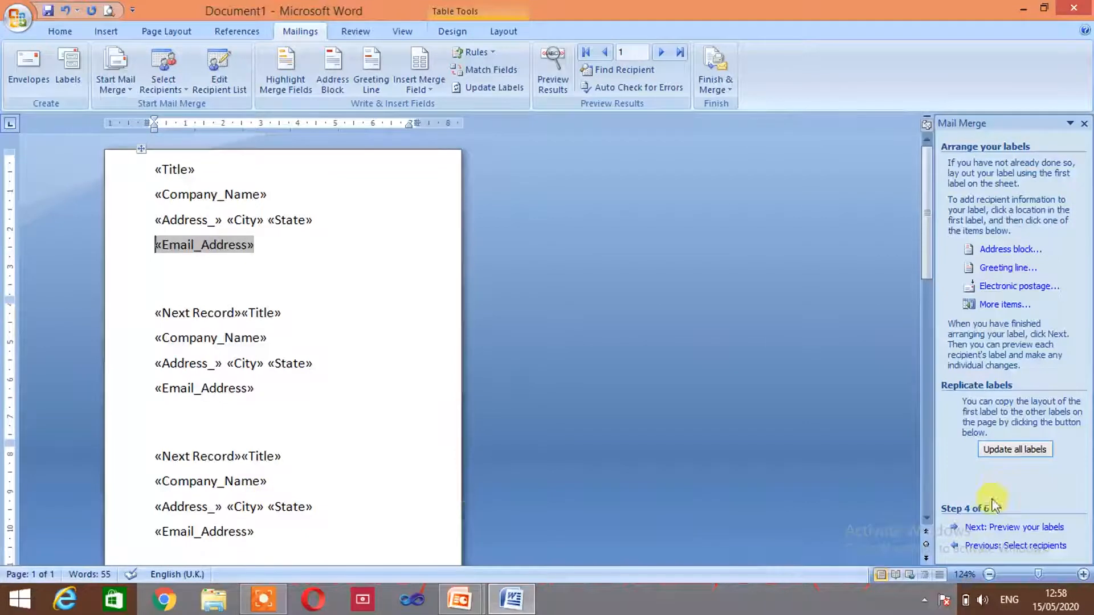
left_click(1011, 529)
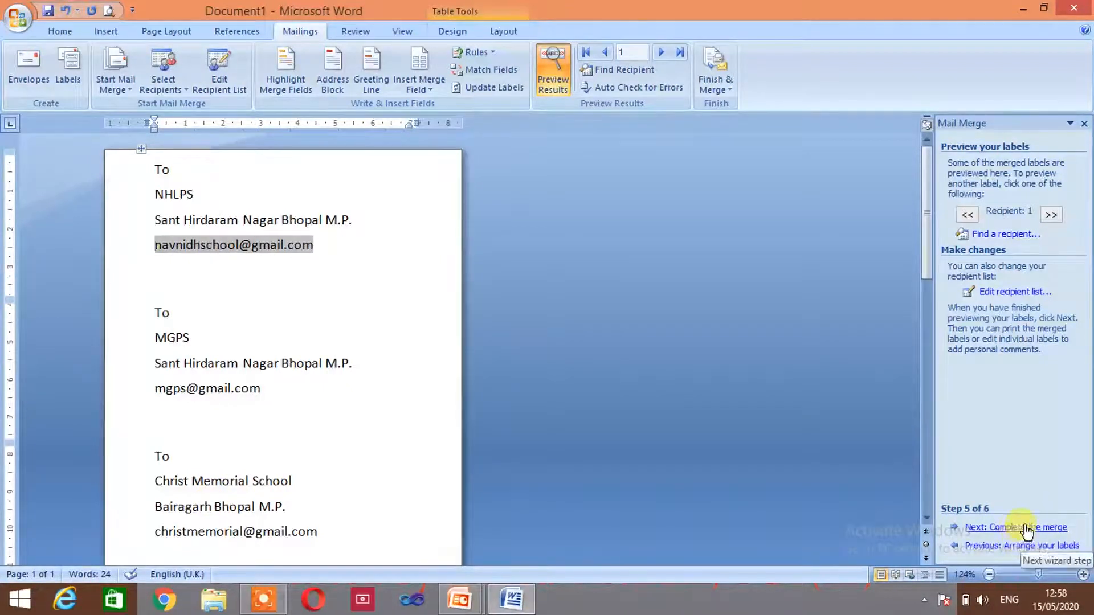
Advance to the Complete the merge step and bring up the Merge to Printer dialog
left_click(1023, 530)
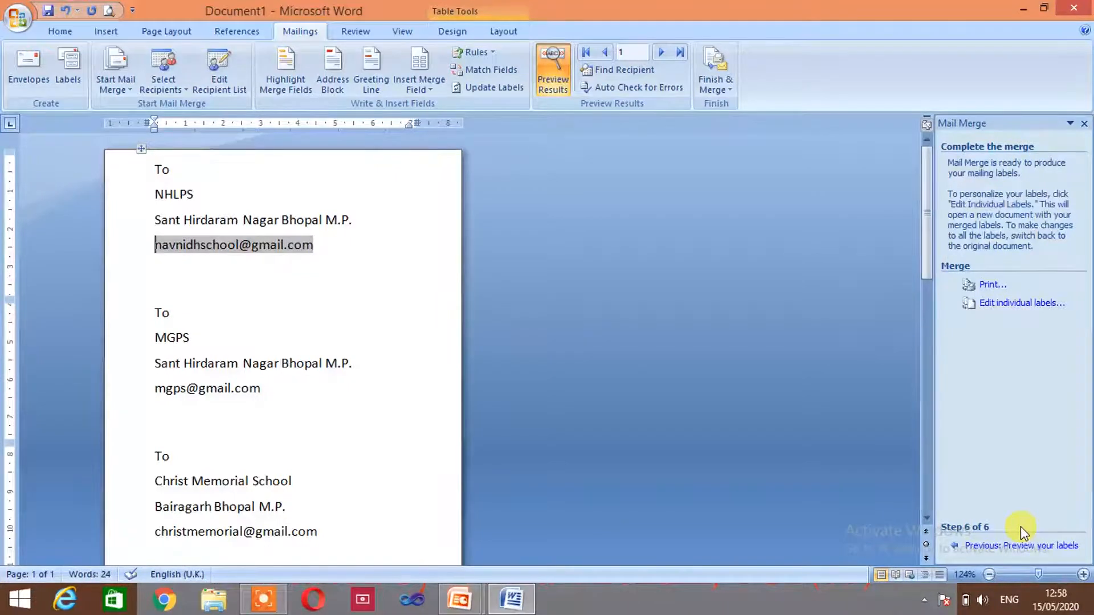
left_click(991, 285)
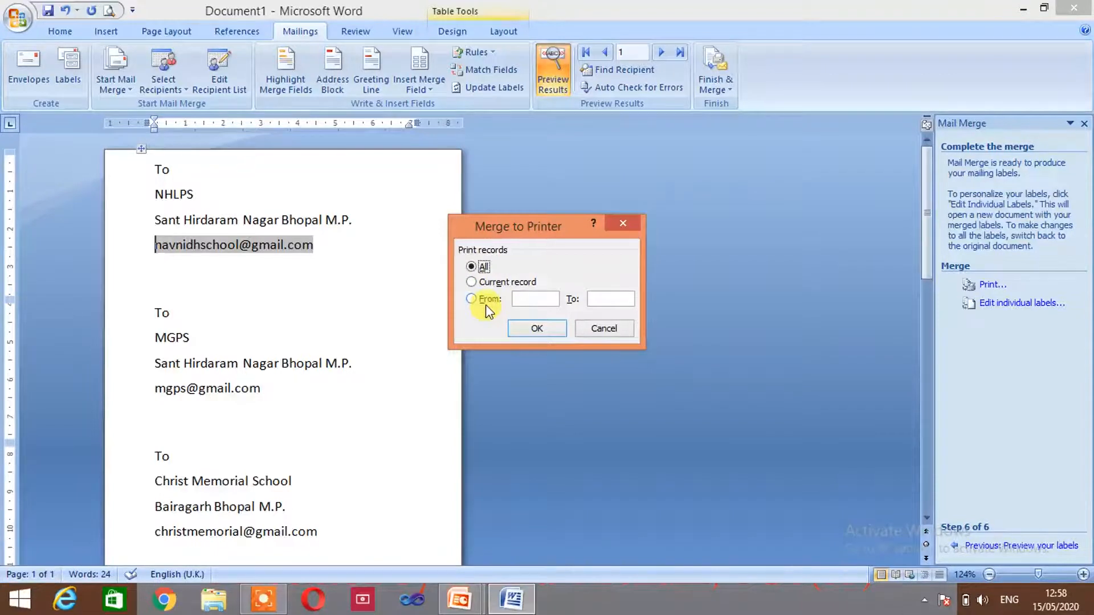
Try a record range starting from 1, then choose All records and confirm in Merge to Printer
left_click(486, 302)
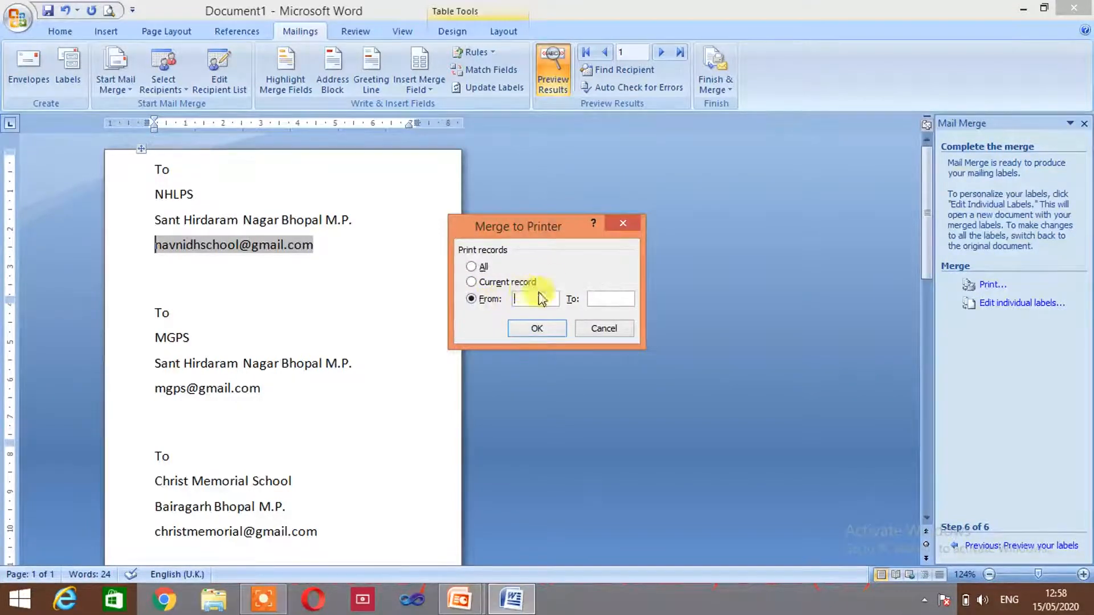
type("1")
key("Tab")
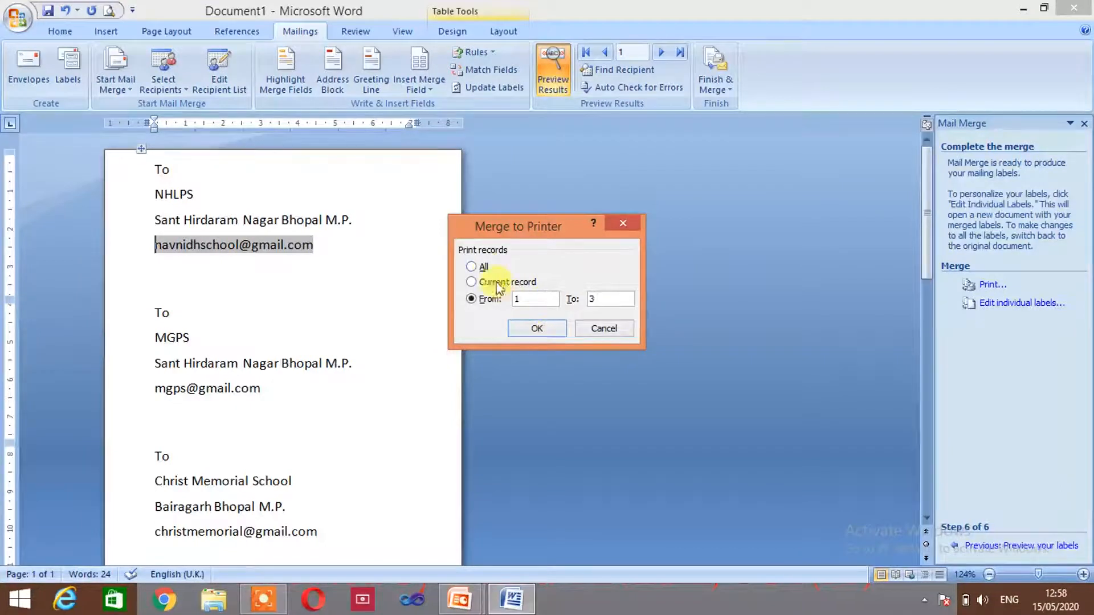
left_click(486, 267)
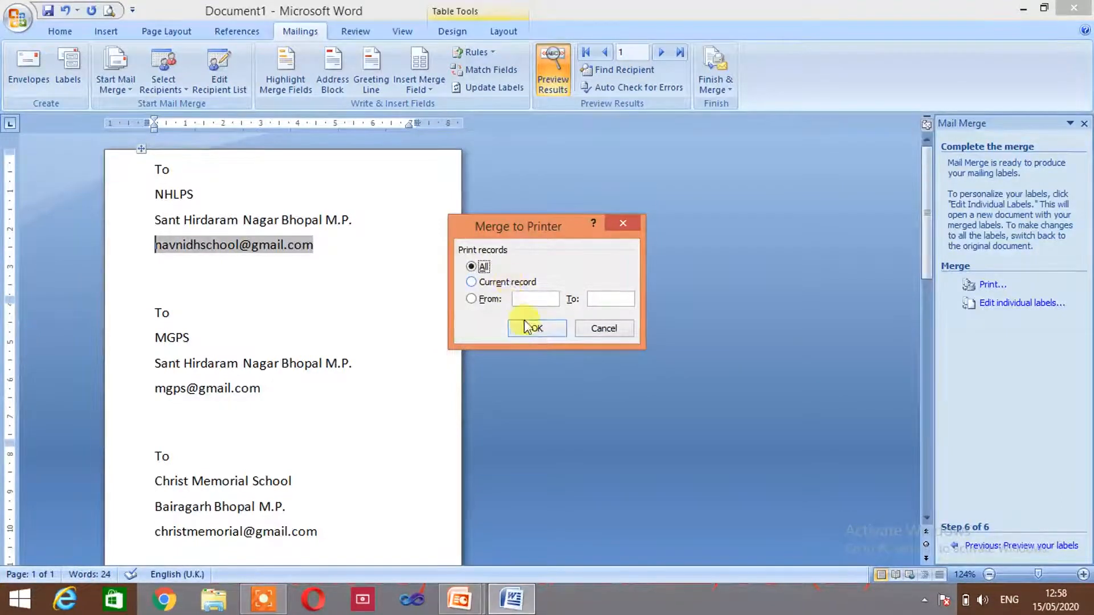
left_click(529, 333)
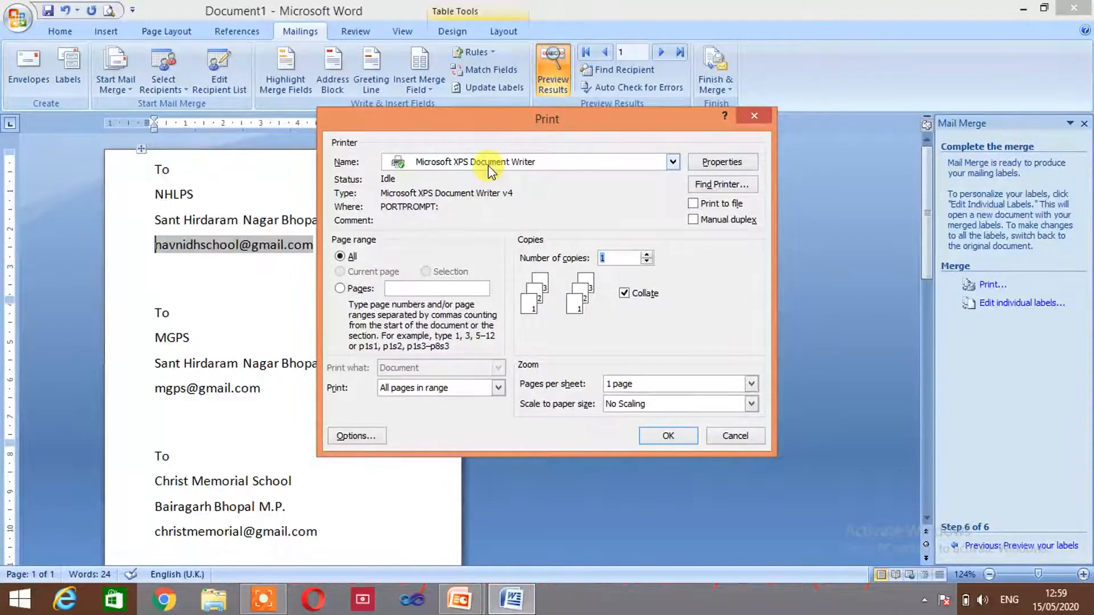
Cancel the Print dialog, then open and cancel the Merge to New Document dialog
left_click(734, 436)
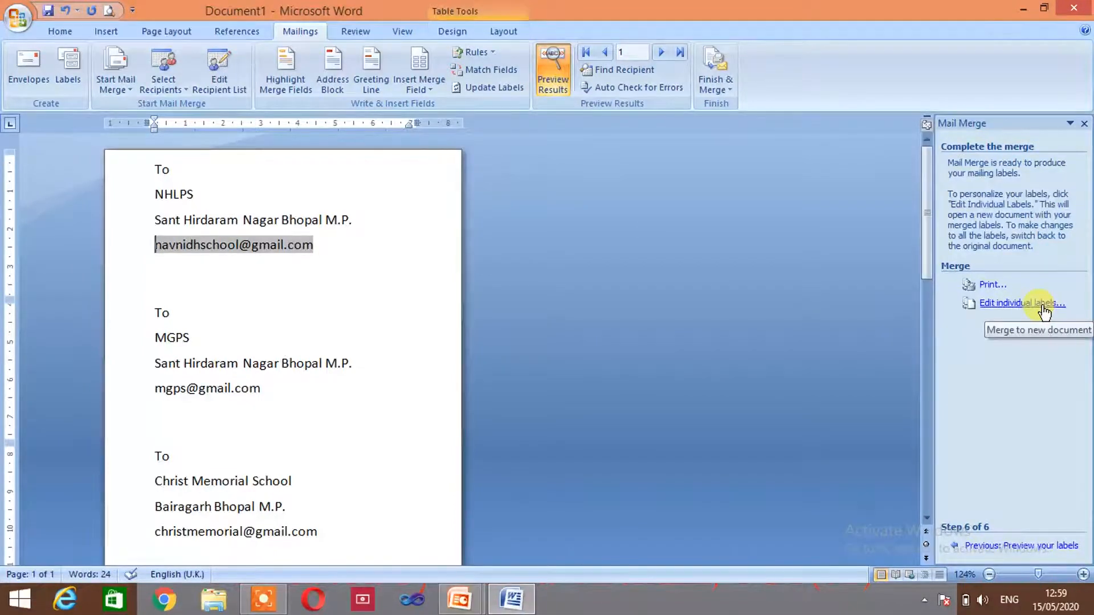
left_click(1011, 306)
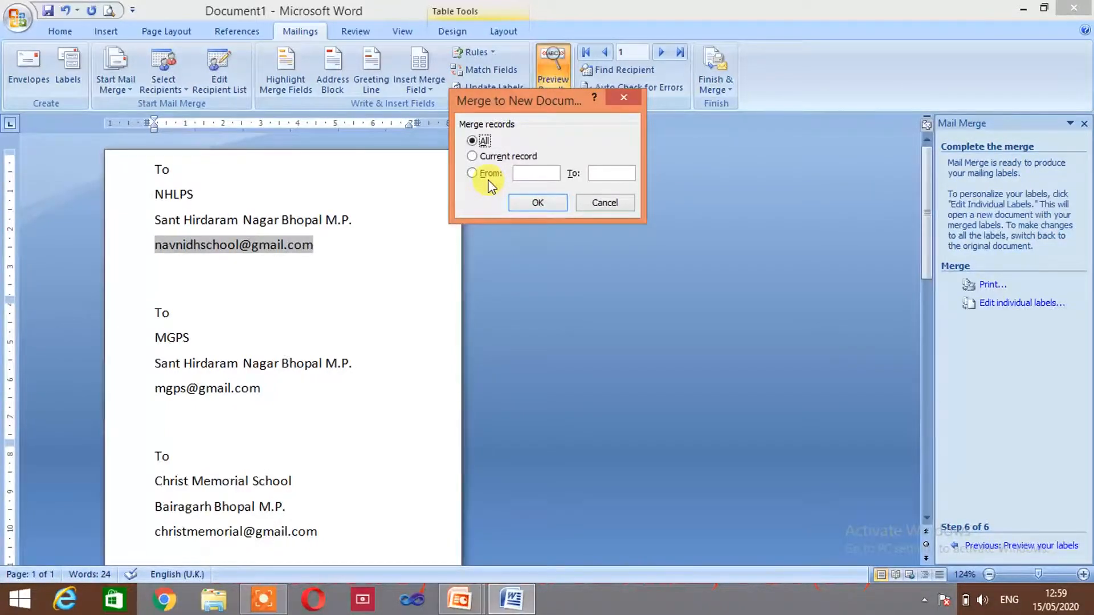
left_click(605, 204)
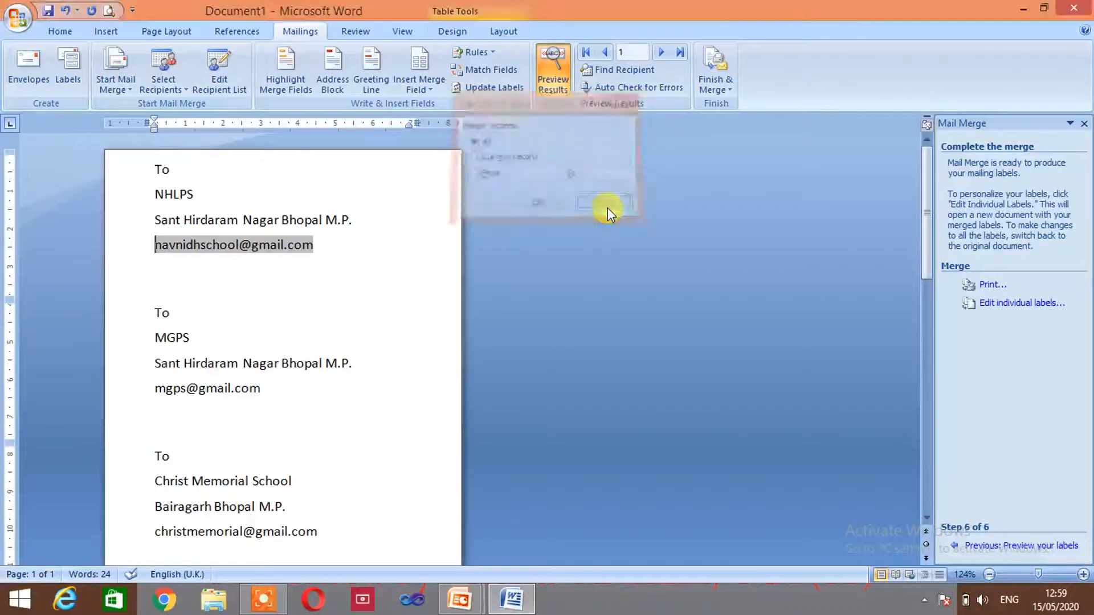